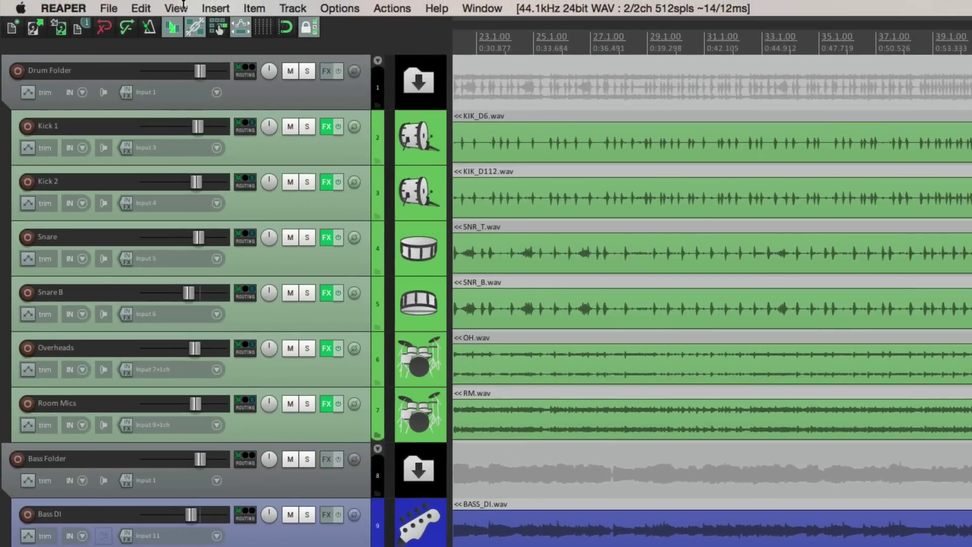
Open the Screensets/Layouts window from the View menu and toggle it with Super+E.
left_click(121, 5)
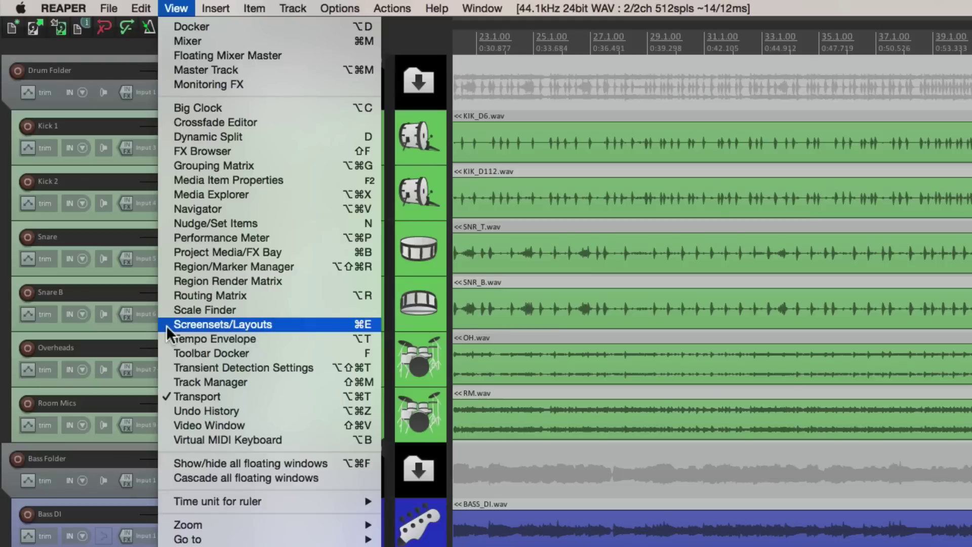
left_click(331, 324)
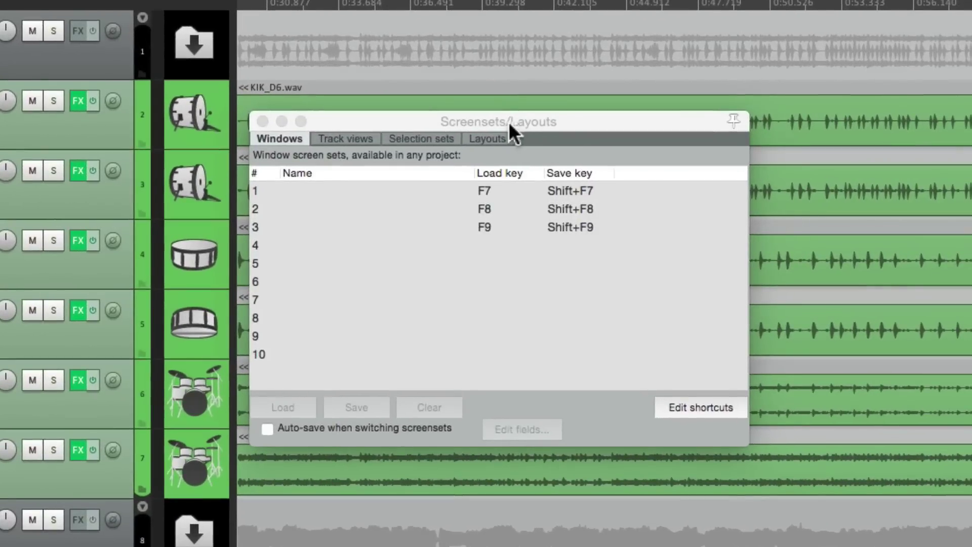
left_click(508, 121)
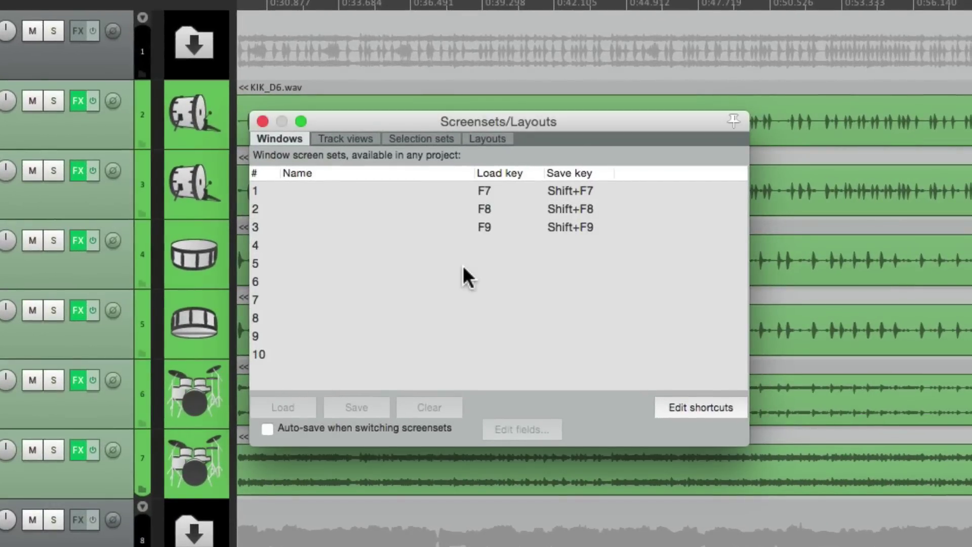
key("super+e")
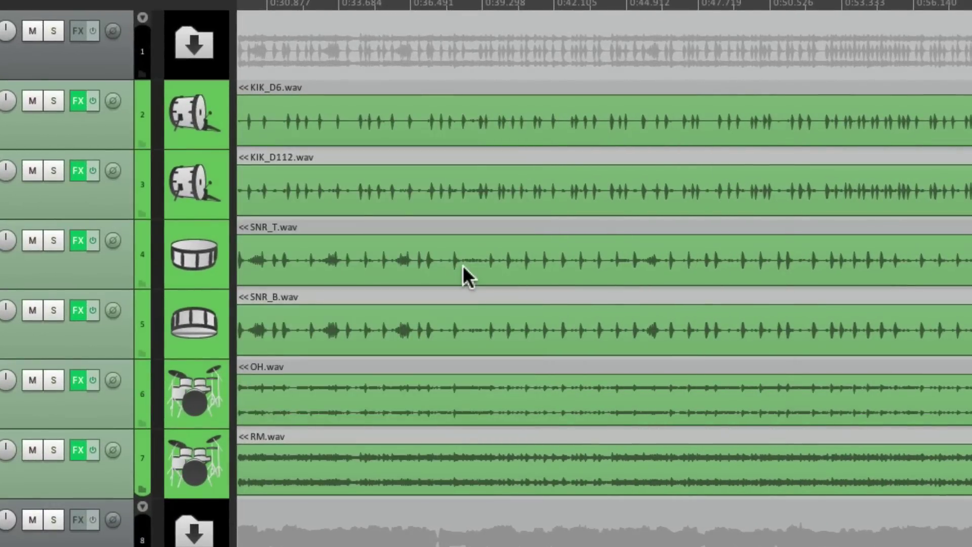
key("super+e")
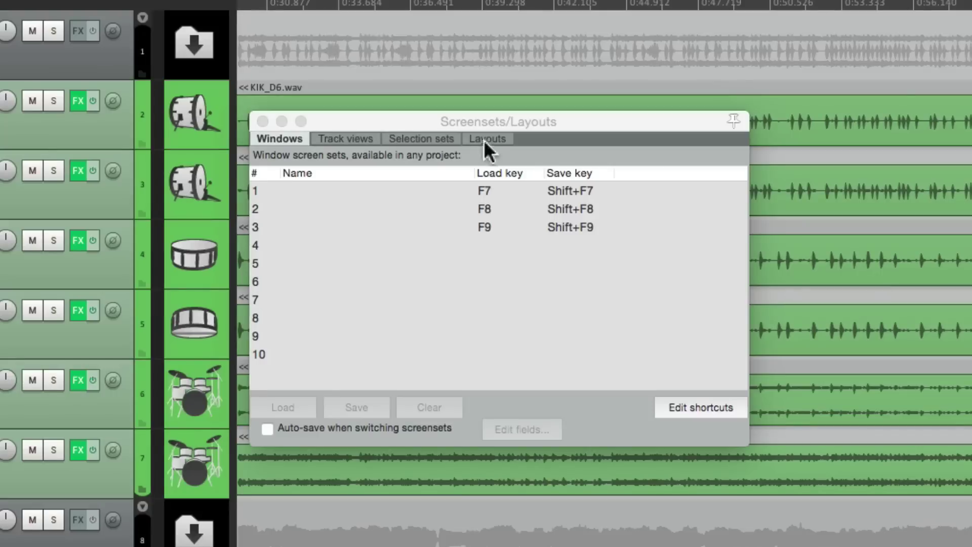
left_click(484, 121)
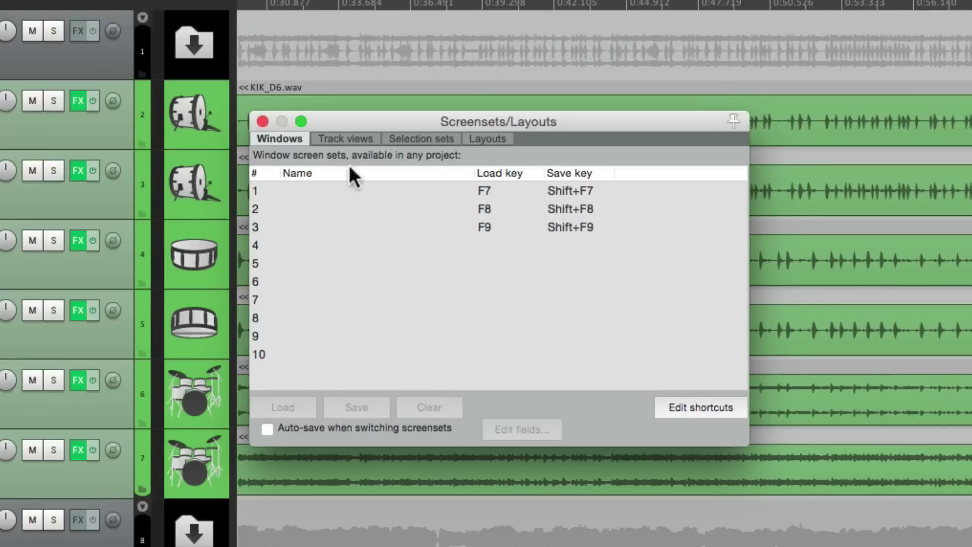
Switch between the Track views and Windows tabs, ending on Windows.
left_click(332, 141)
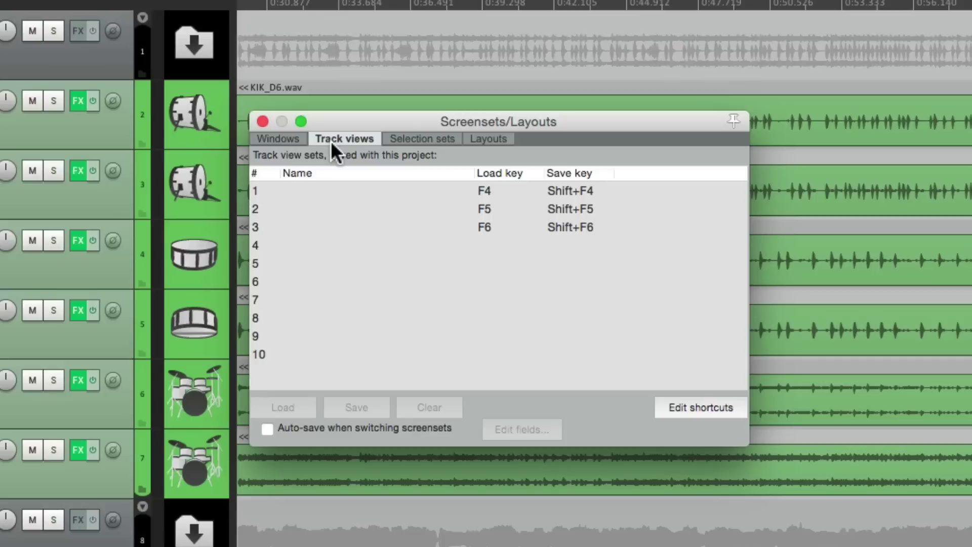
left_click(290, 143)
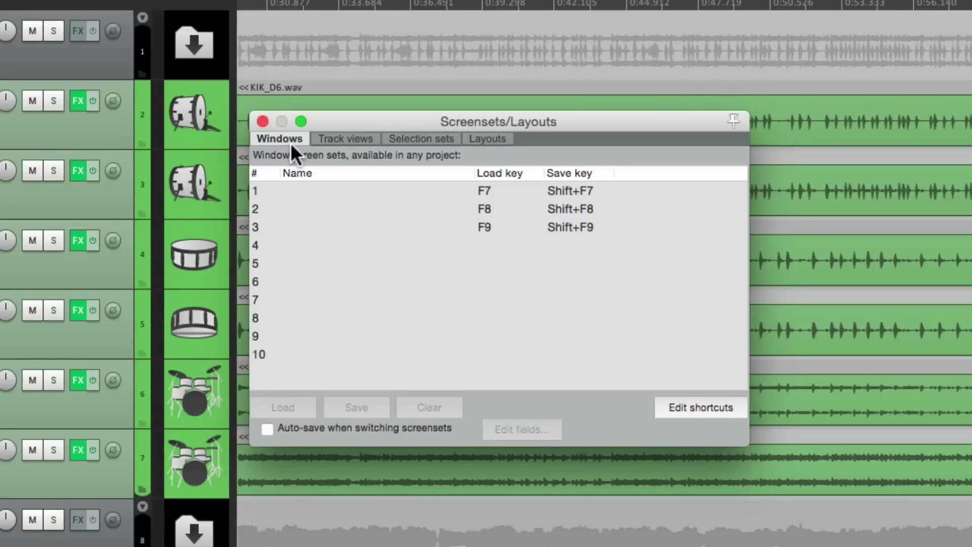
left_click(347, 138)
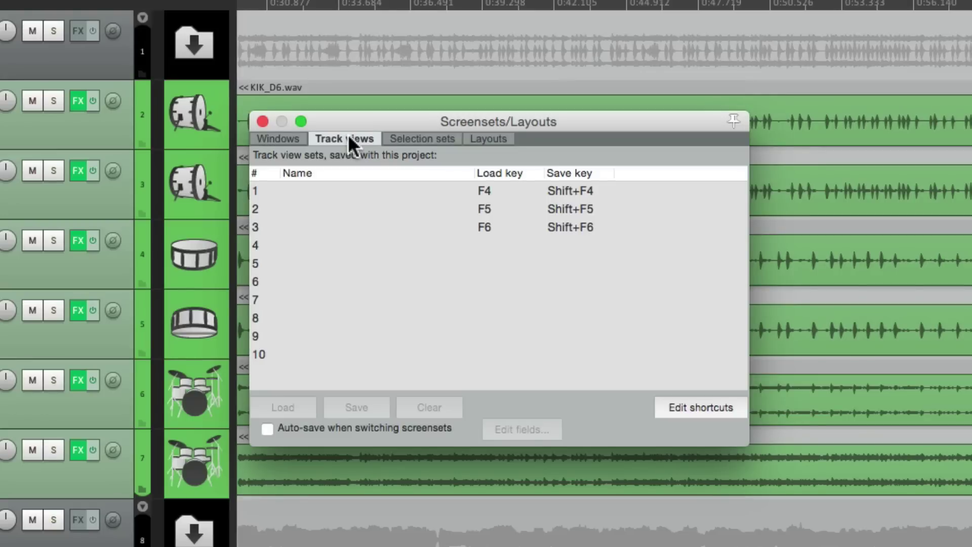
left_click(295, 138)
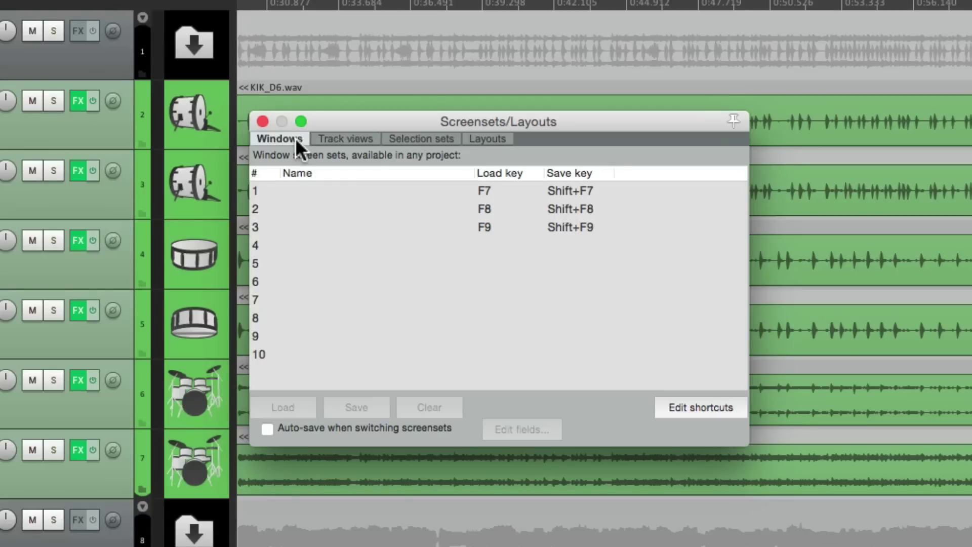
Look through window screenset slots 1, 10, 2 and 3.
left_click(349, 200)
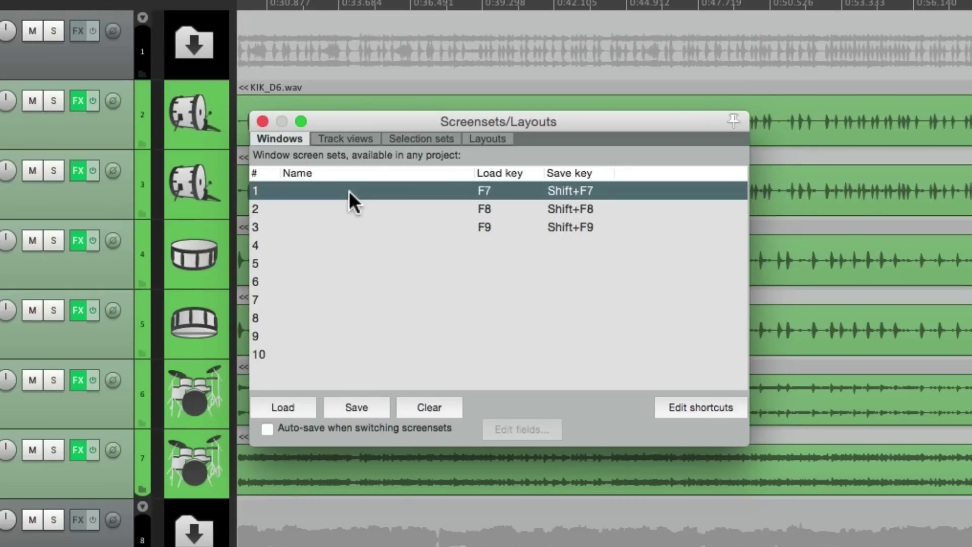
left_click(326, 354)
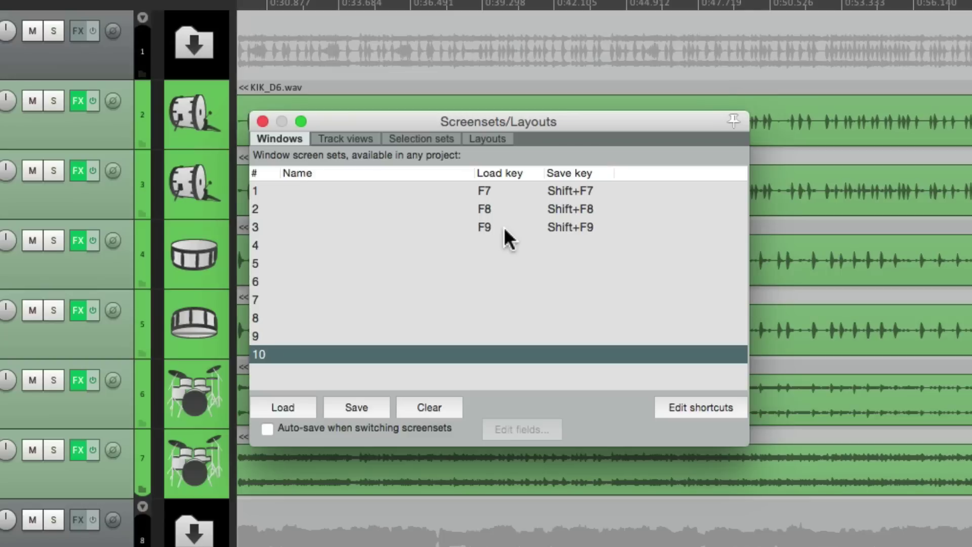
left_click(511, 184)
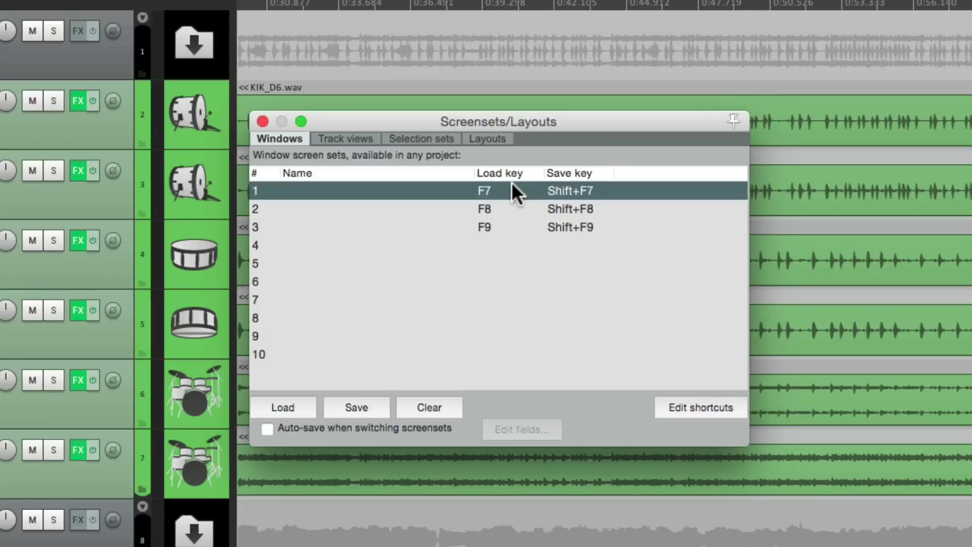
left_click(502, 226)
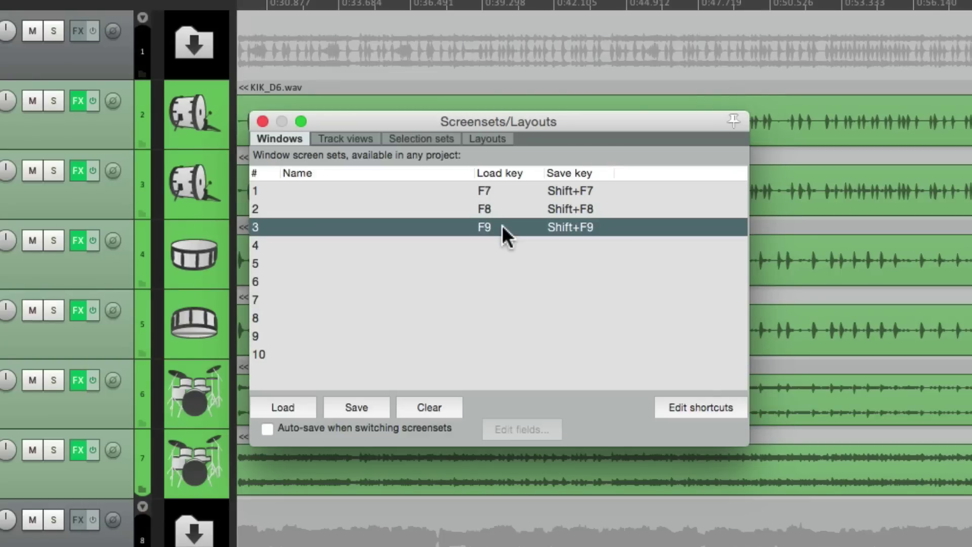
left_click(584, 192)
left_click(605, 205)
left_click(603, 223)
Check the screenset actions with their F7–F9 shortcuts, then close the Actions list.
left_click(676, 403)
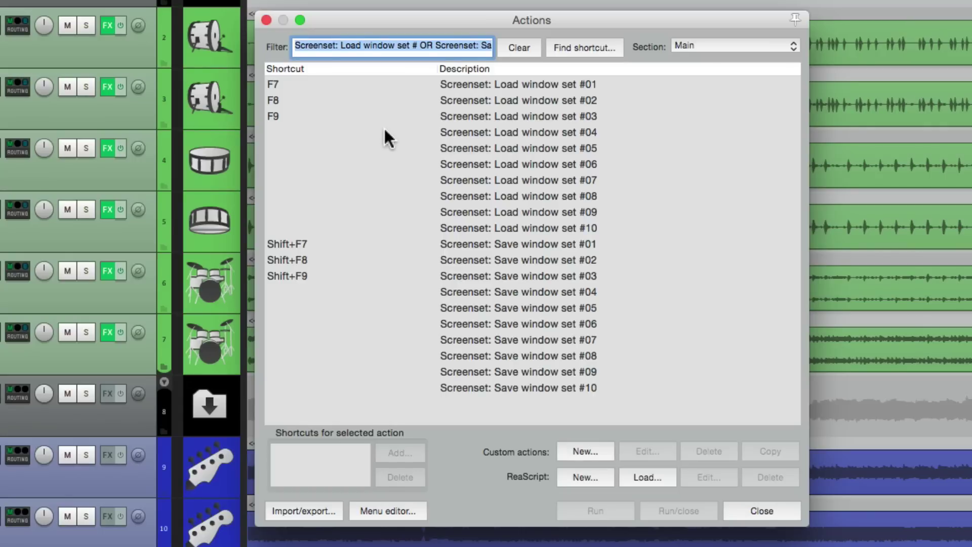
left_click(739, 517)
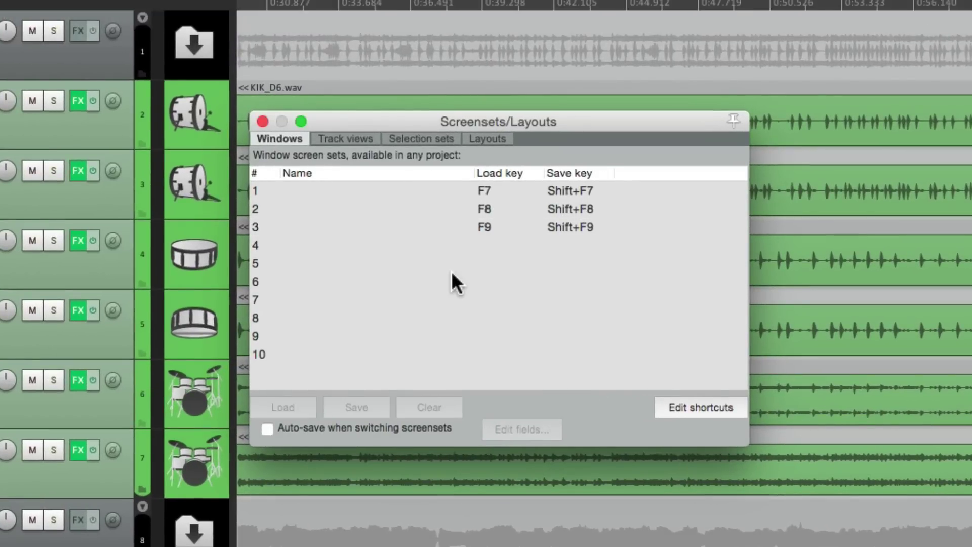
Save the current window layout to slot 1 as 'Default', then select that row.
left_click(425, 195)
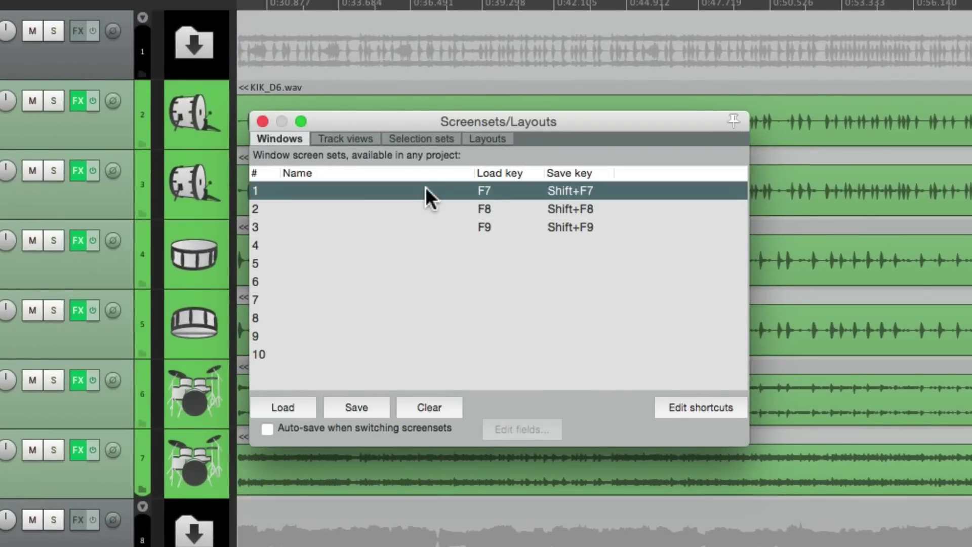
left_click(369, 403)
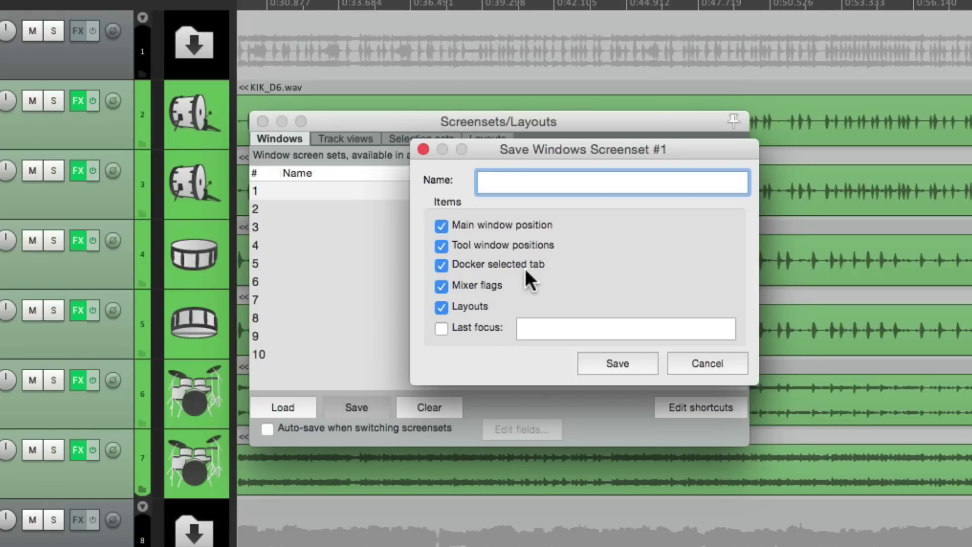
type("Default")
left_click(593, 365)
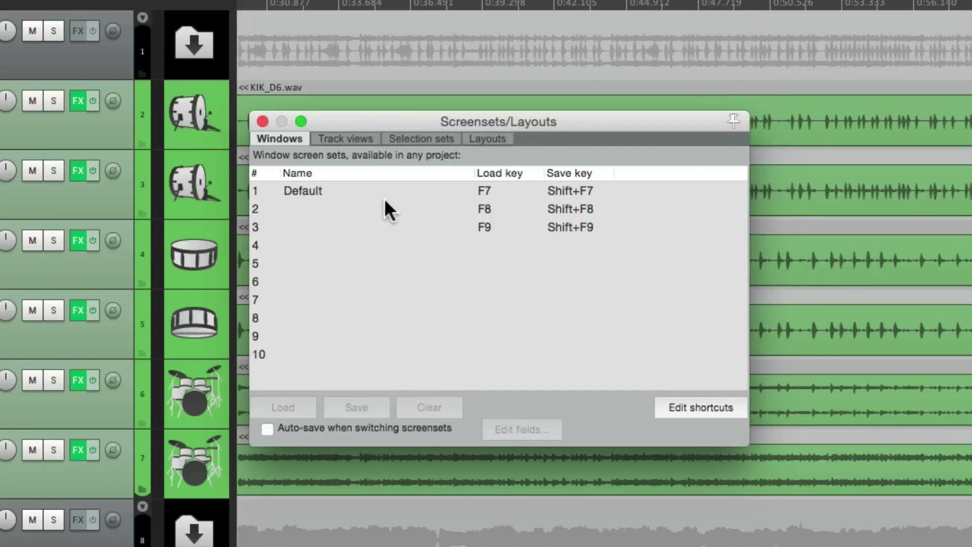
left_click(400, 193)
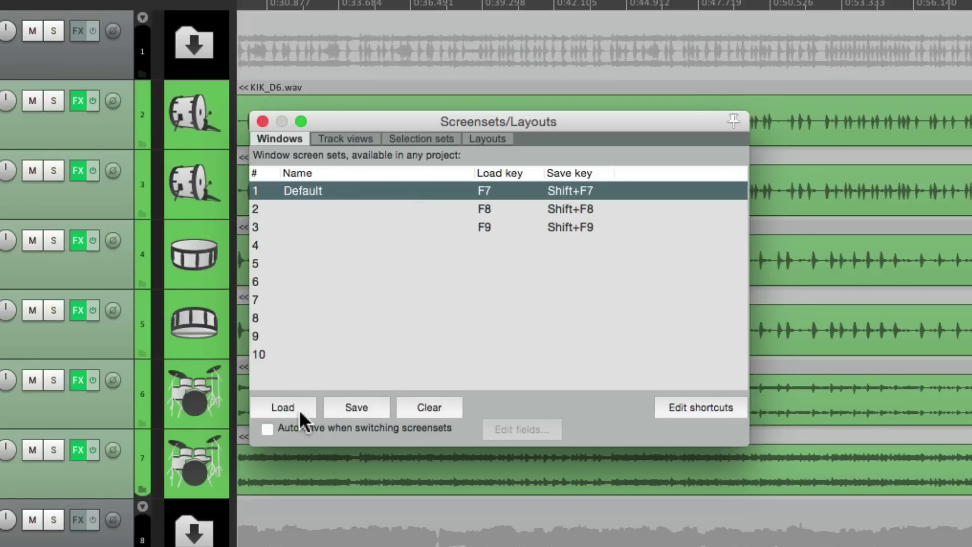
left_click(394, 190)
left_click(396, 190)
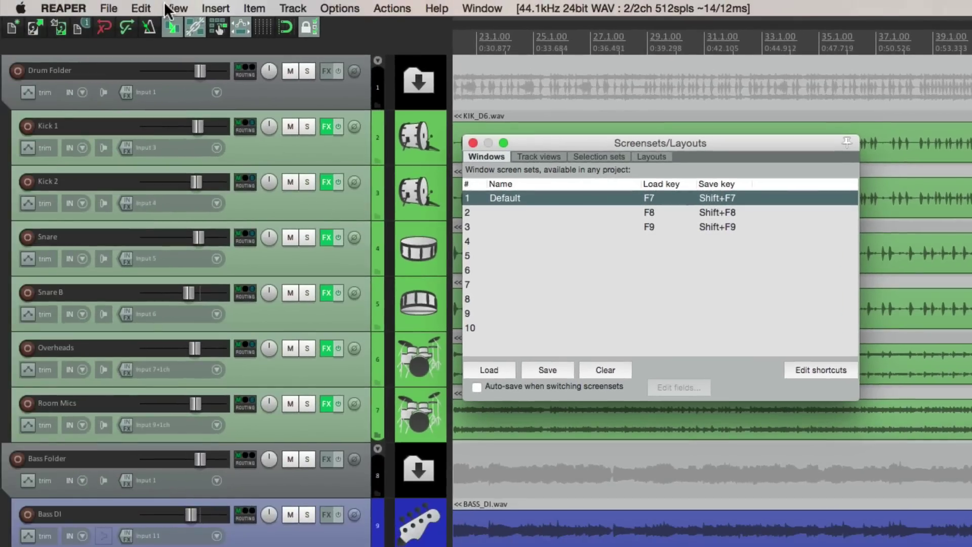
Open the Mixer window, then move it and shrink it.
left_click(172, 8)
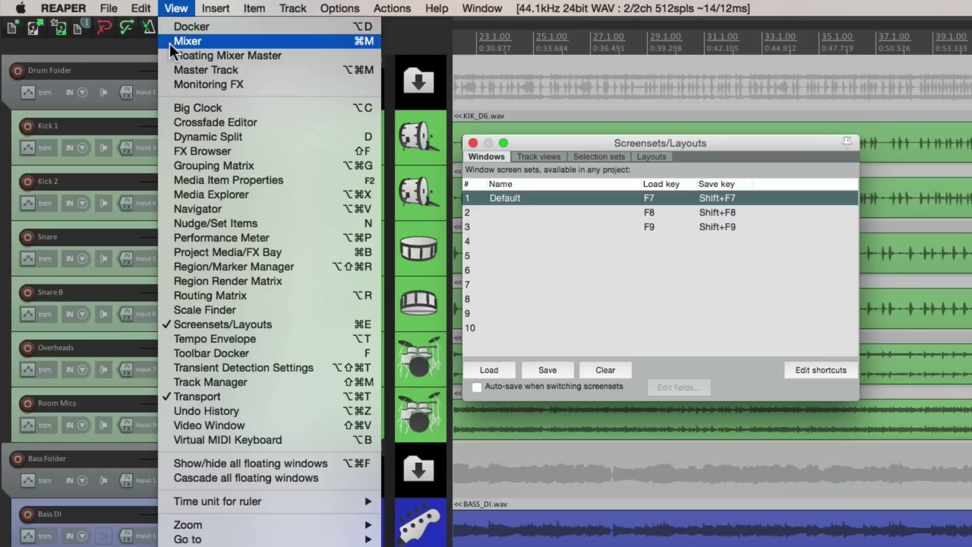
left_click(169, 42)
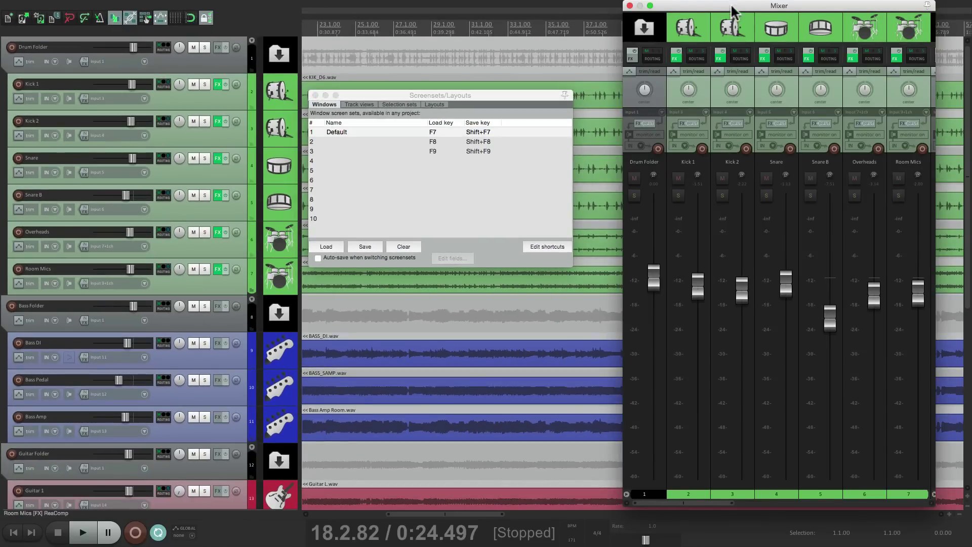
left_click_drag(731, 6, 705, 20)
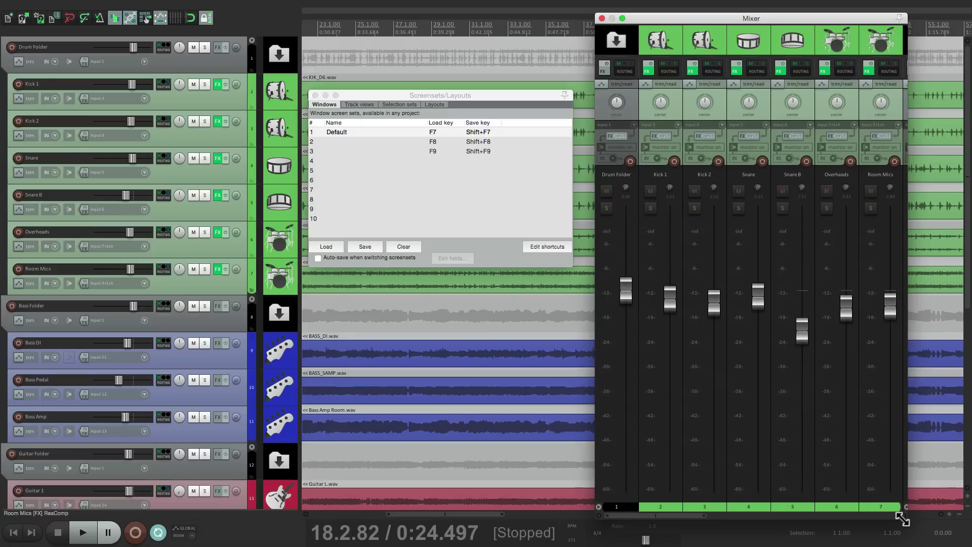
left_click_drag(903, 512, 777, 385)
Save this layout to slot 2 as 'Mixer', then load Default and Mixer to compare.
mouse_move(710, 308)
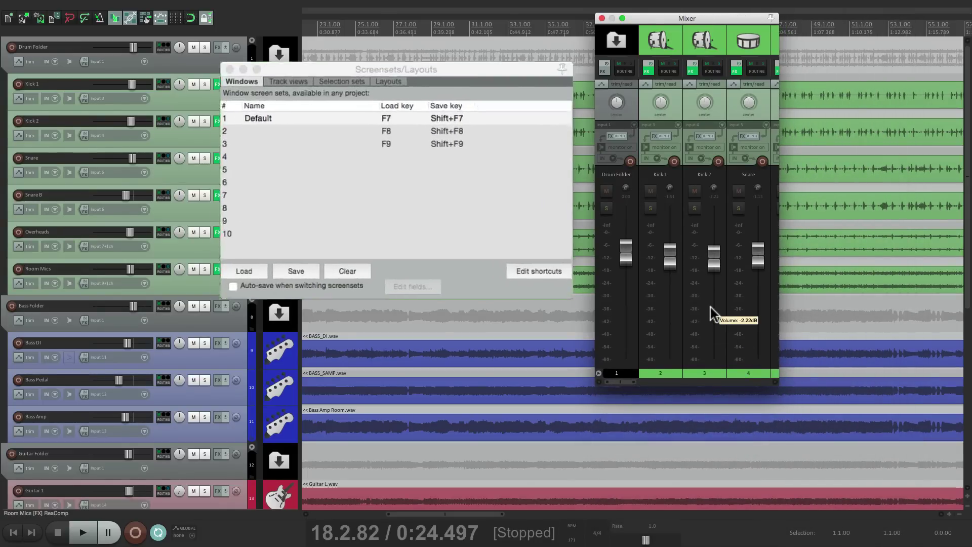
left_click(248, 126)
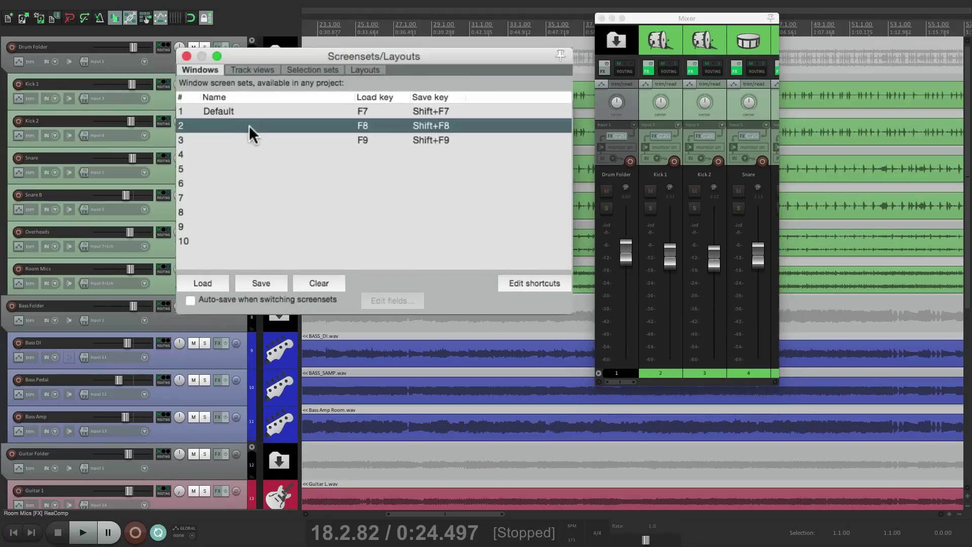
left_click(262, 278)
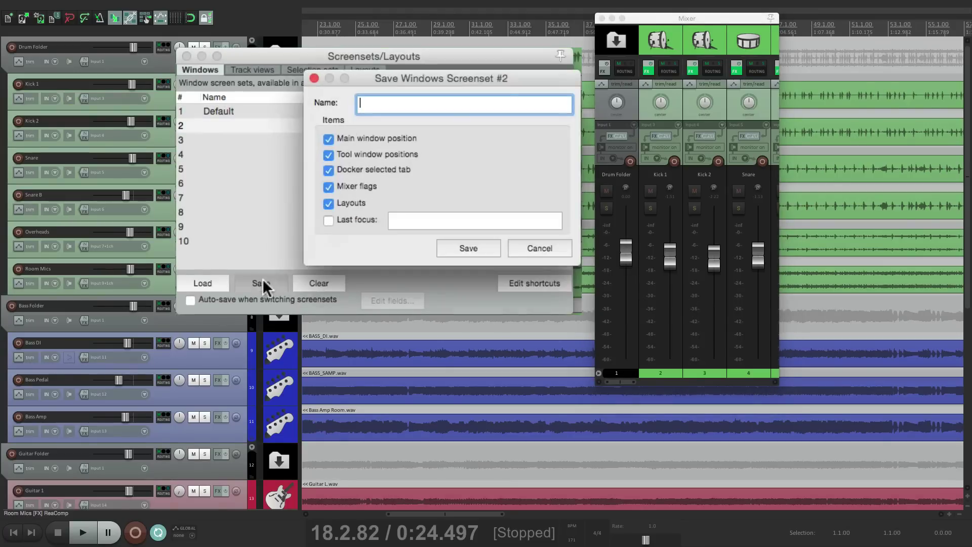
type("Mixer")
key("Return")
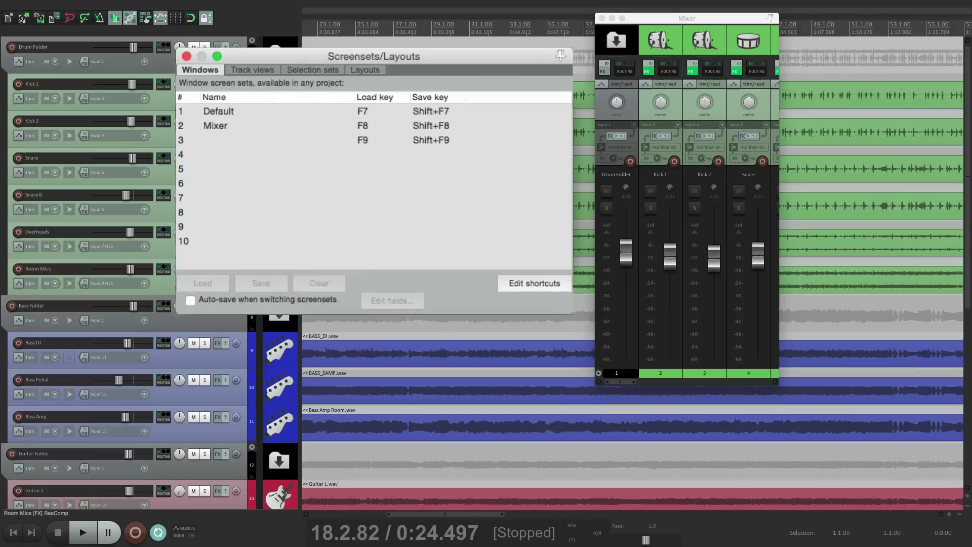
double_click(272, 110)
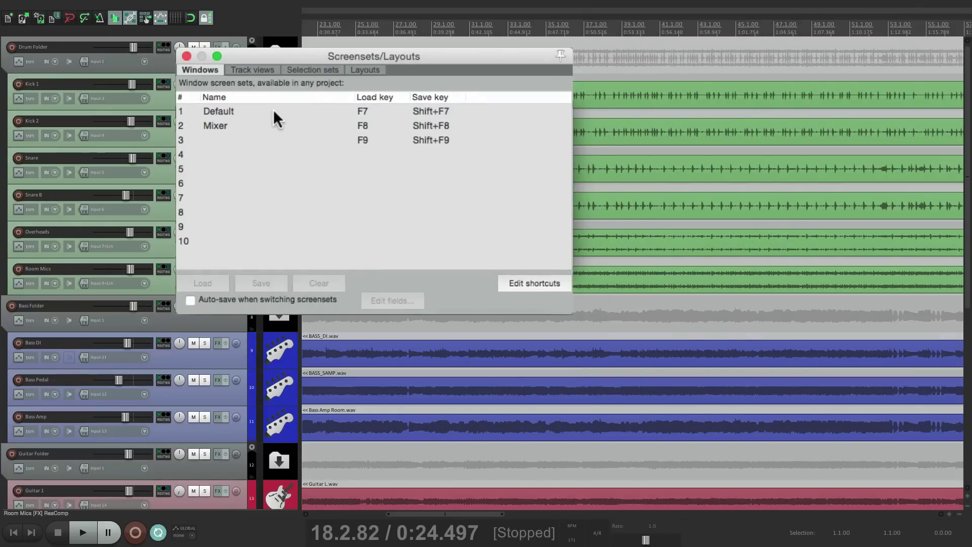
double_click(259, 126)
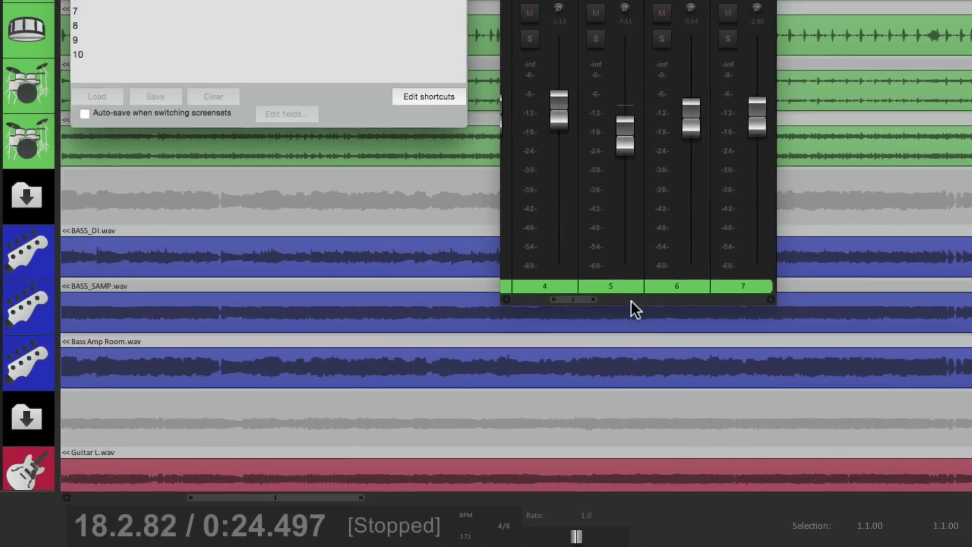
Dock the Mixer along the bottom and make the docker taller.
right_click(631, 300)
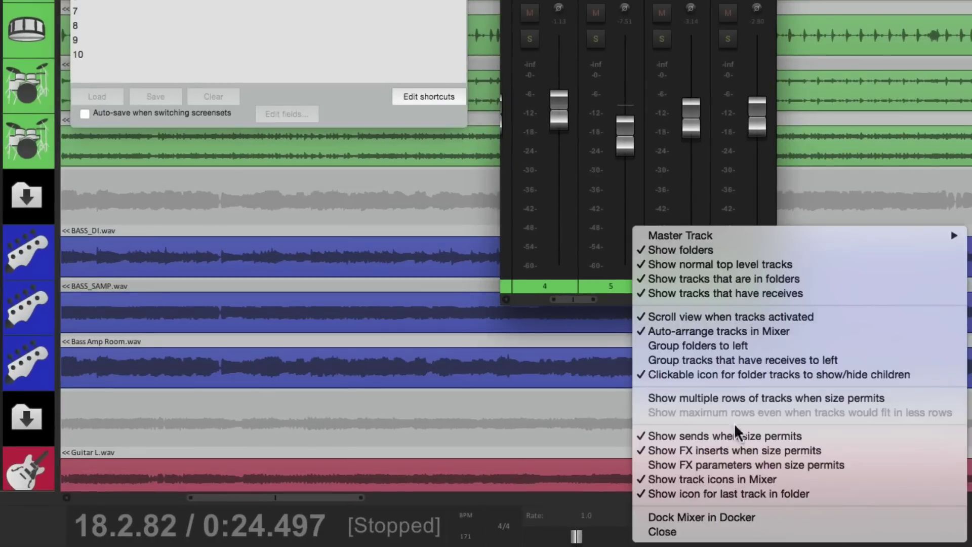
left_click(764, 516)
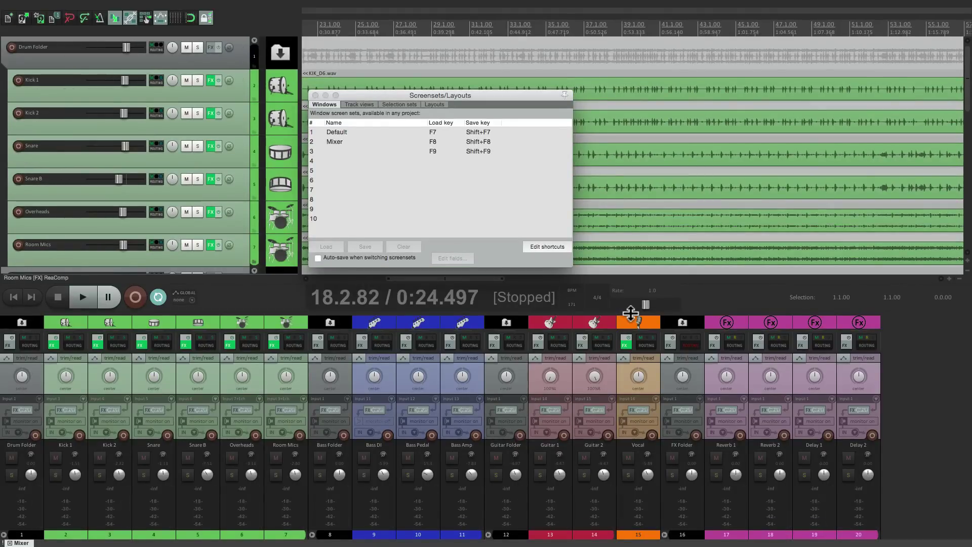
left_click_drag(630, 314, 636, 270)
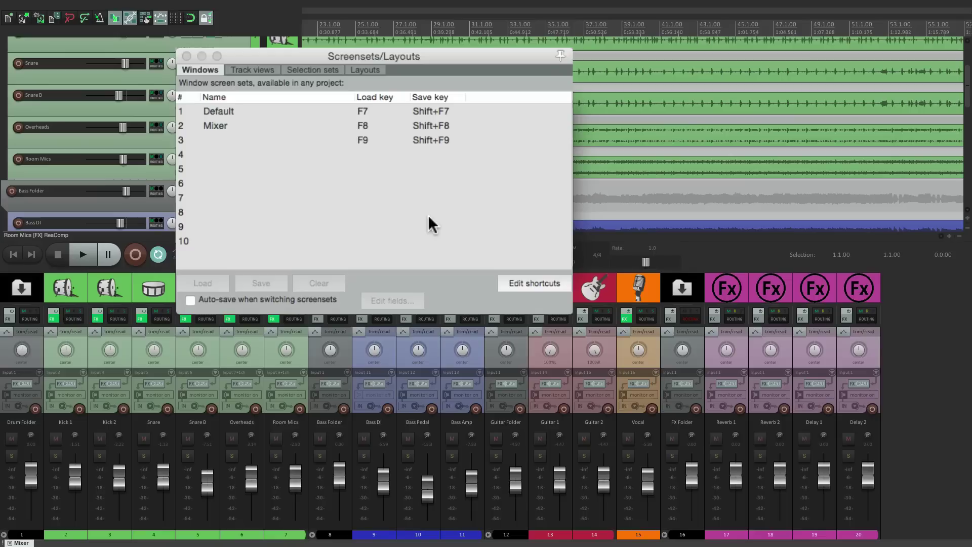
Save the layout to slot 3 as 'Mixer at Bottom', then load Default, Mixer and Mixer at Bottom.
left_click(249, 140)
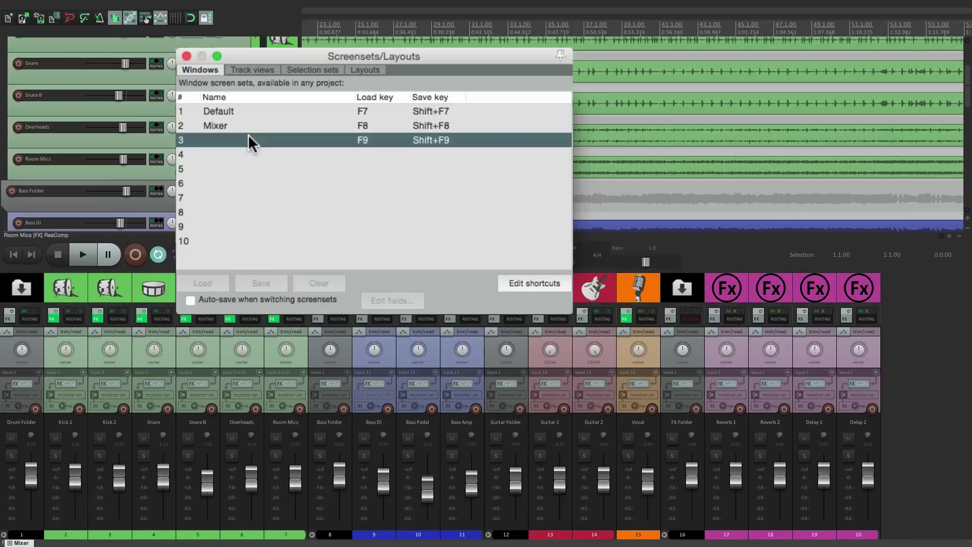
left_click(261, 283)
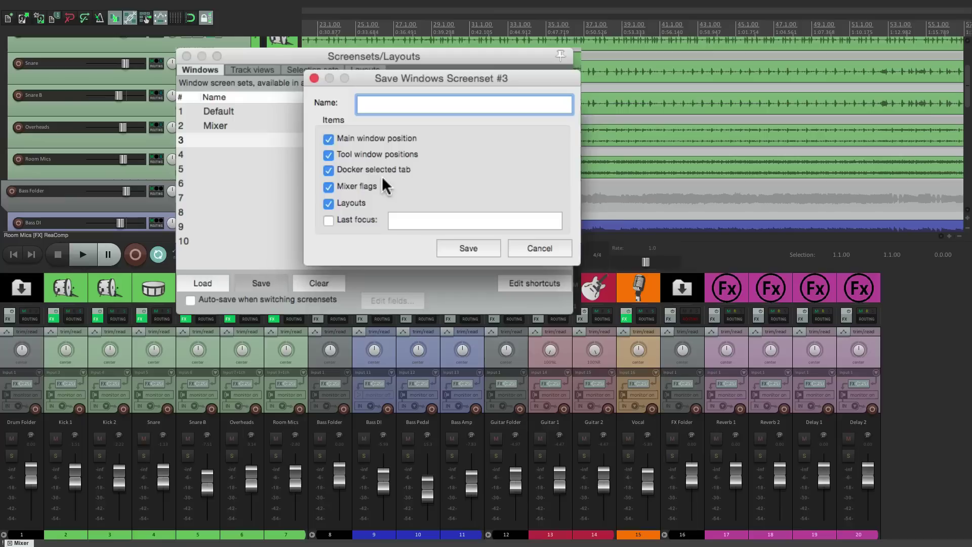
type("Mixer at Bottom")
key("Return")
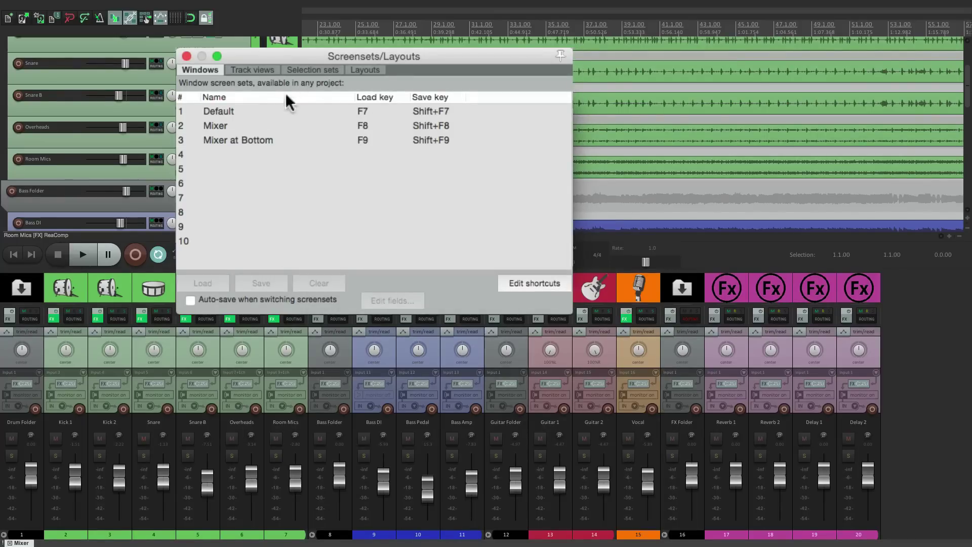
double_click(286, 110)
double_click(302, 127)
double_click(306, 138)
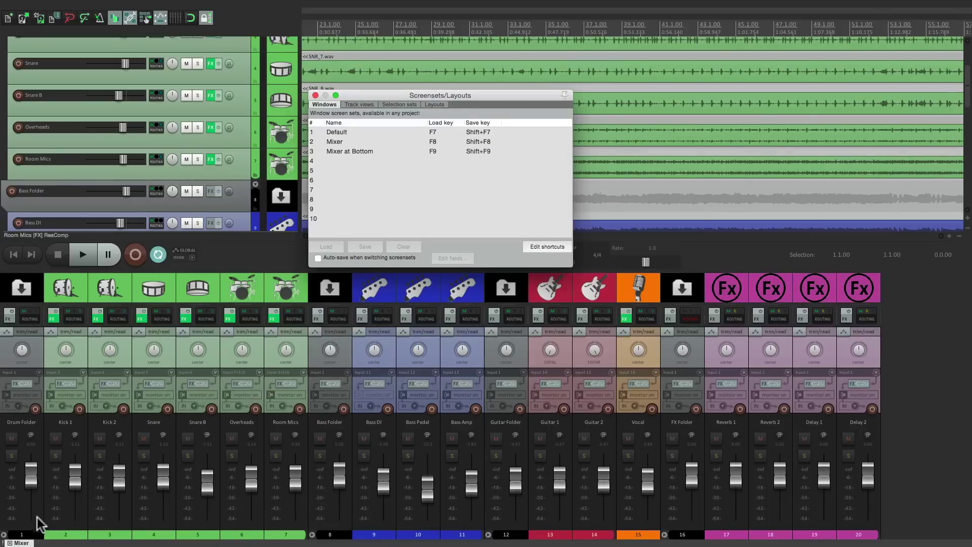
Move the docked mixer to the left side and narrow it to one channel strip.
left_click(28, 541)
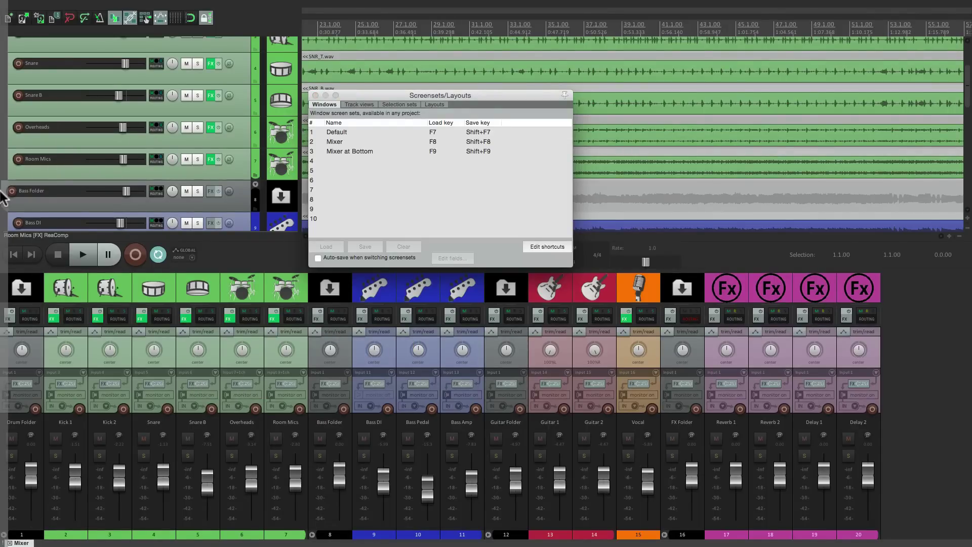
key("F8")
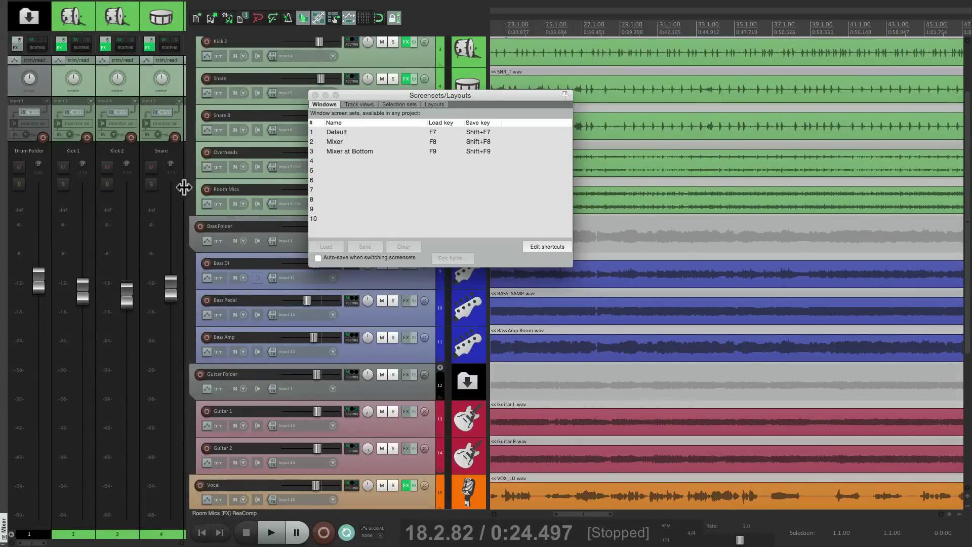
left_click_drag(183, 188, 43, 200)
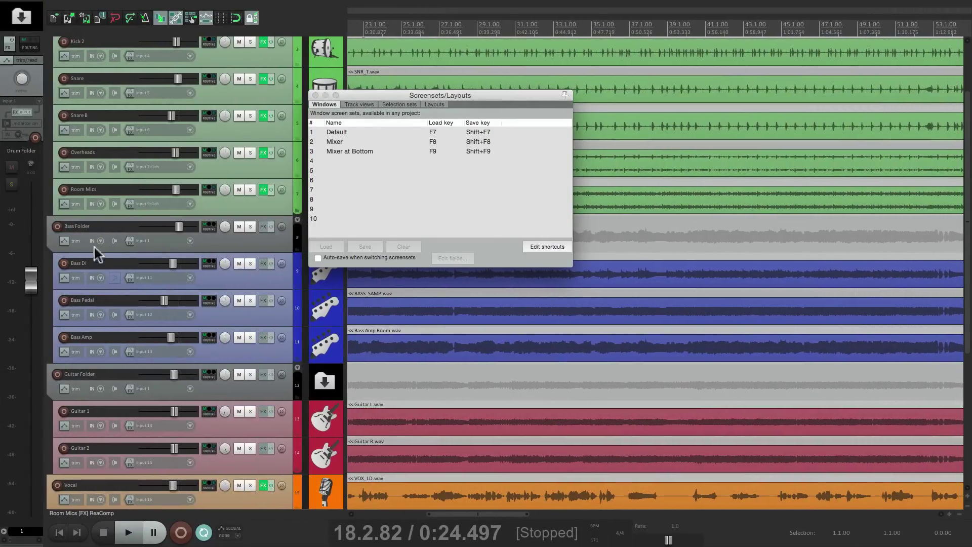
Select Snare, Overheads, Bass Folder and Room Mics tracks to check the strip, then narrow the track panel.
left_click(267, 98)
left_click(278, 134)
left_click(273, 161)
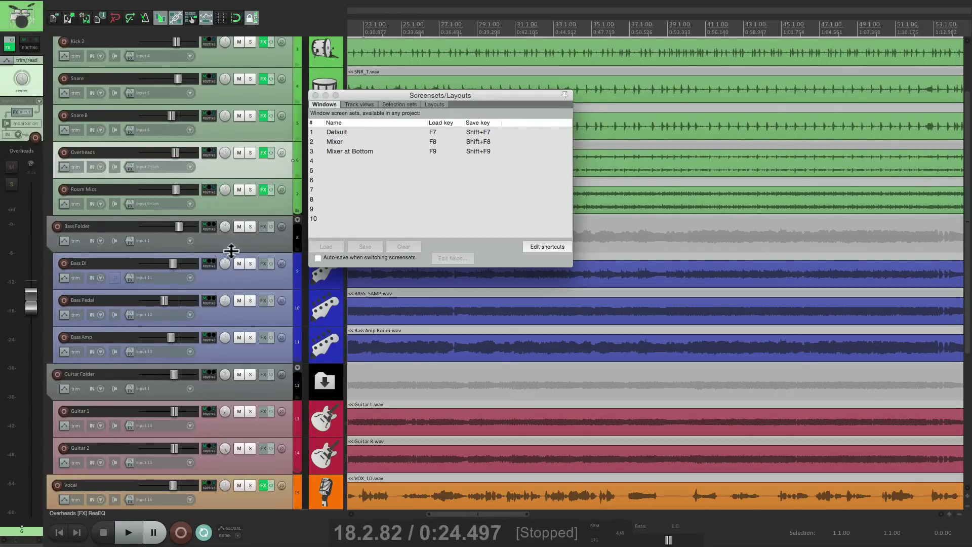
left_click(255, 244)
left_click(282, 199)
left_click(281, 169)
left_click_drag(398, 96, 503, 94)
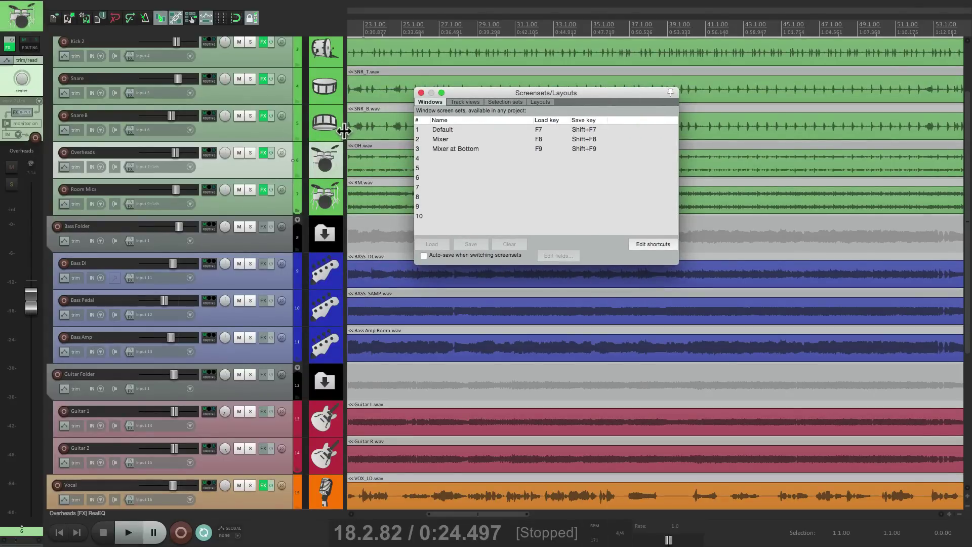
left_click_drag(344, 131, 248, 132)
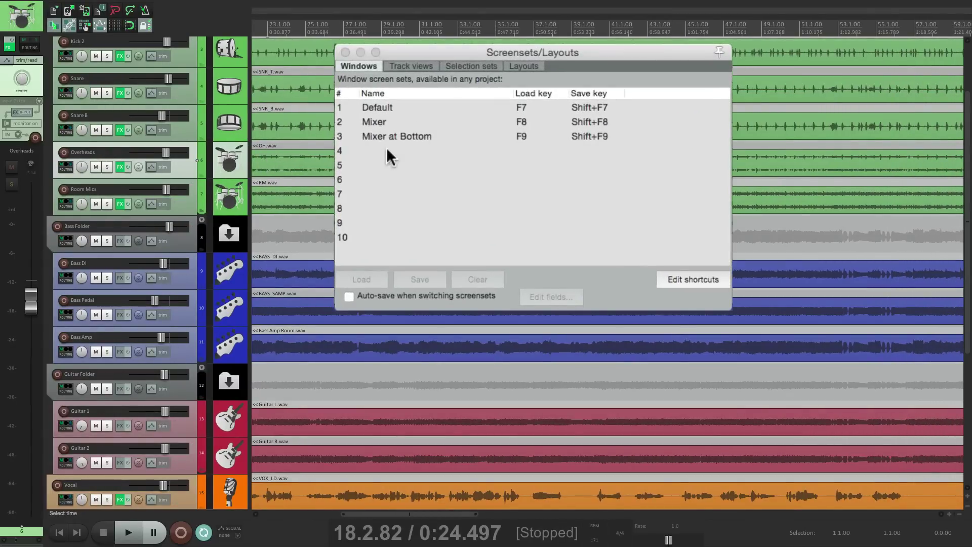
Store the single-strip layout in slot 4 as 'One Fader Left'.
left_click(387, 147)
left_click(418, 279)
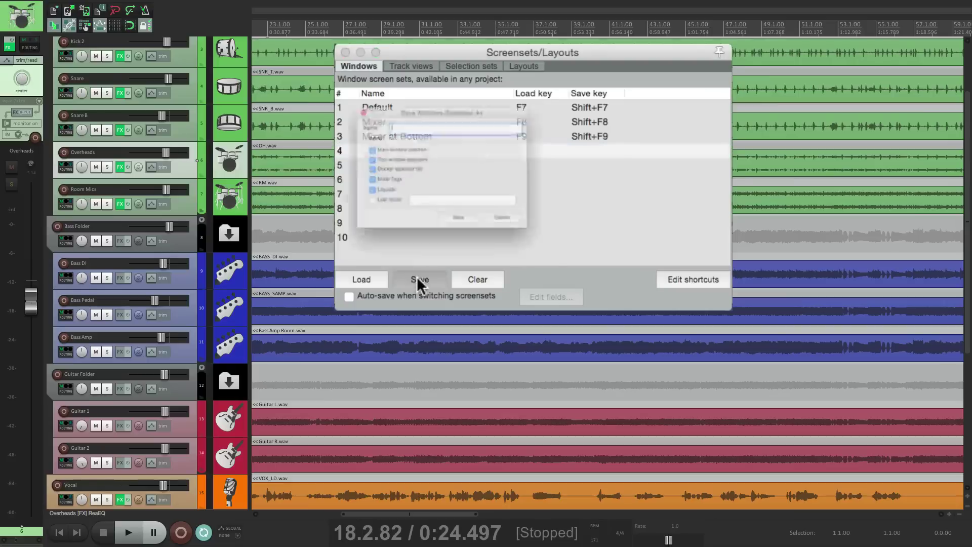
type("One Fader")
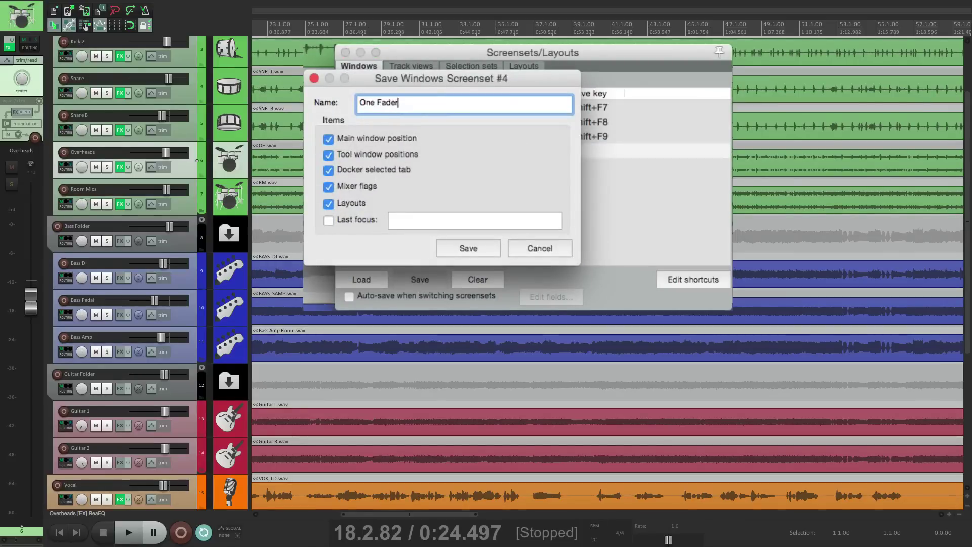
type(" Left")
key("Return")
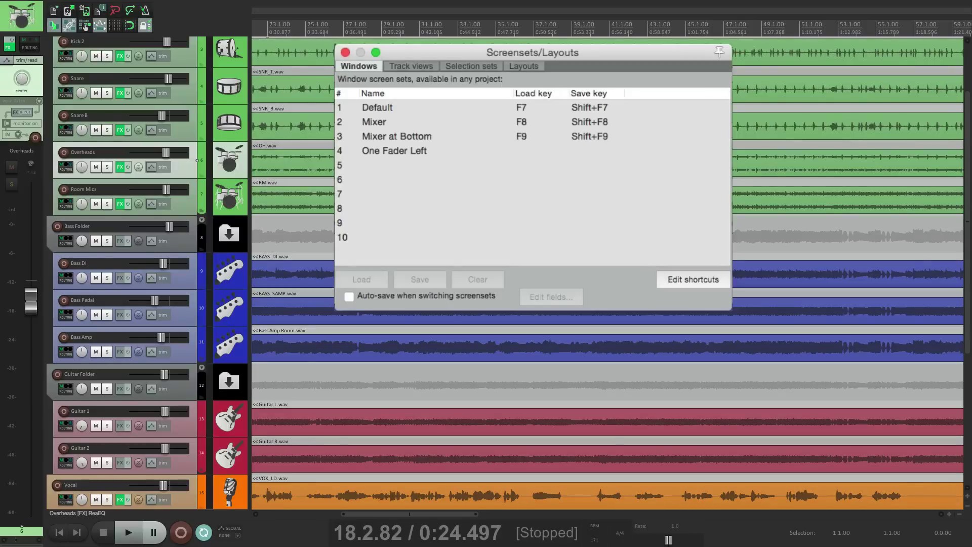
Load Default, Mixer, Mixer at Bottom and One Fader Left in sequence.
double_click(440, 107)
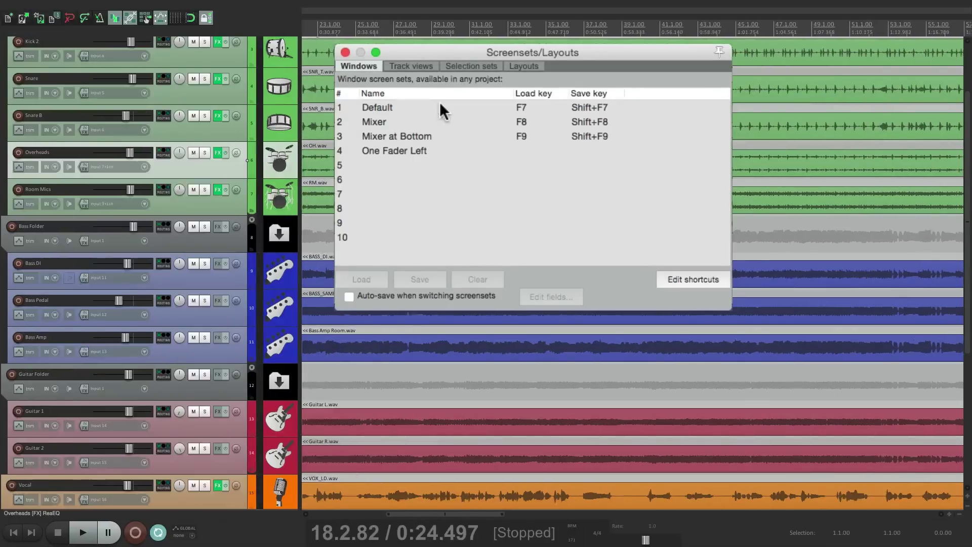
double_click(439, 122)
double_click(456, 135)
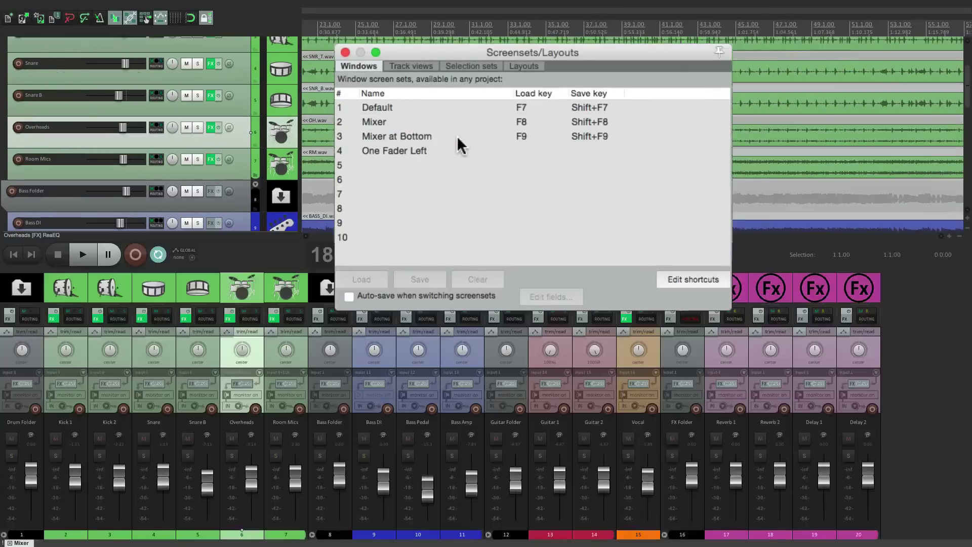
double_click(448, 148)
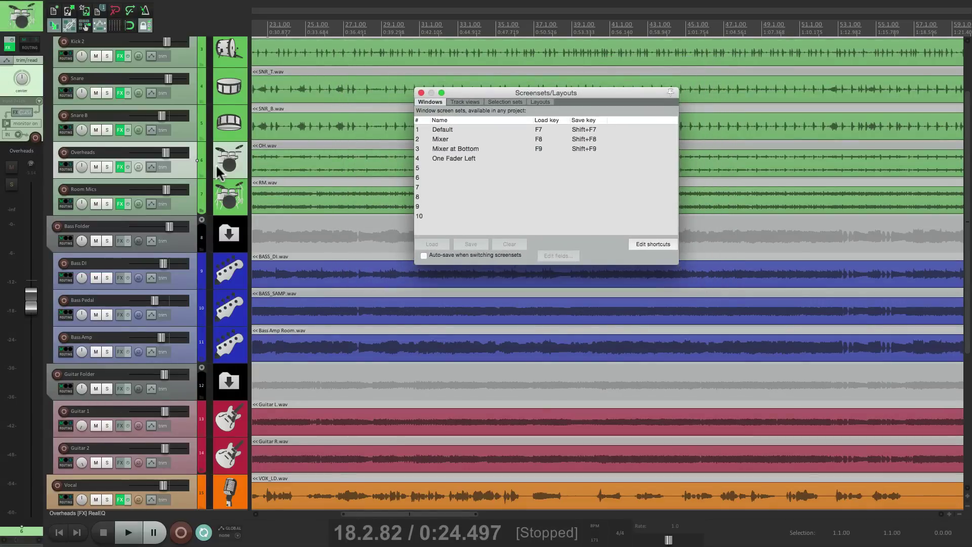
Switch among Default, One Fader Left and Mixer, finishing on Default.
mouse_move(170, 158)
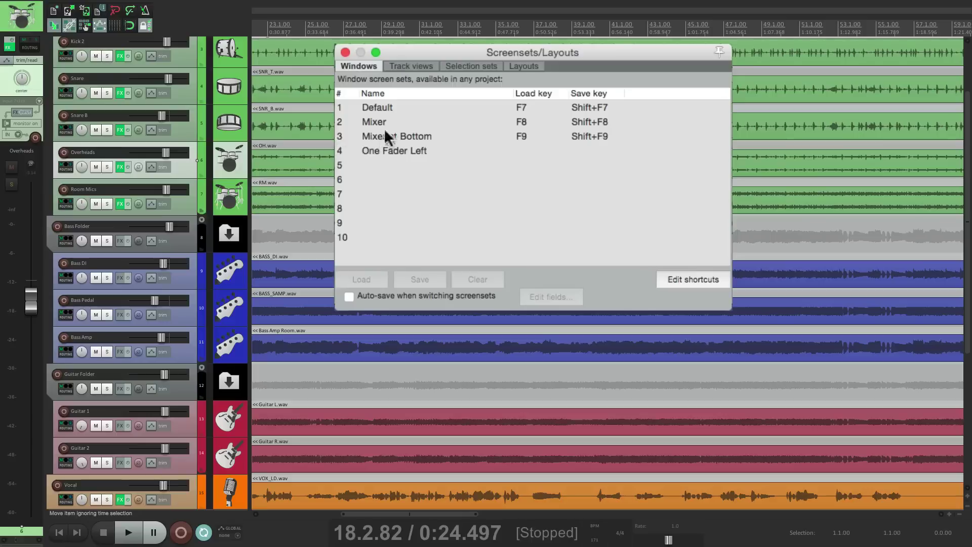
double_click(388, 106)
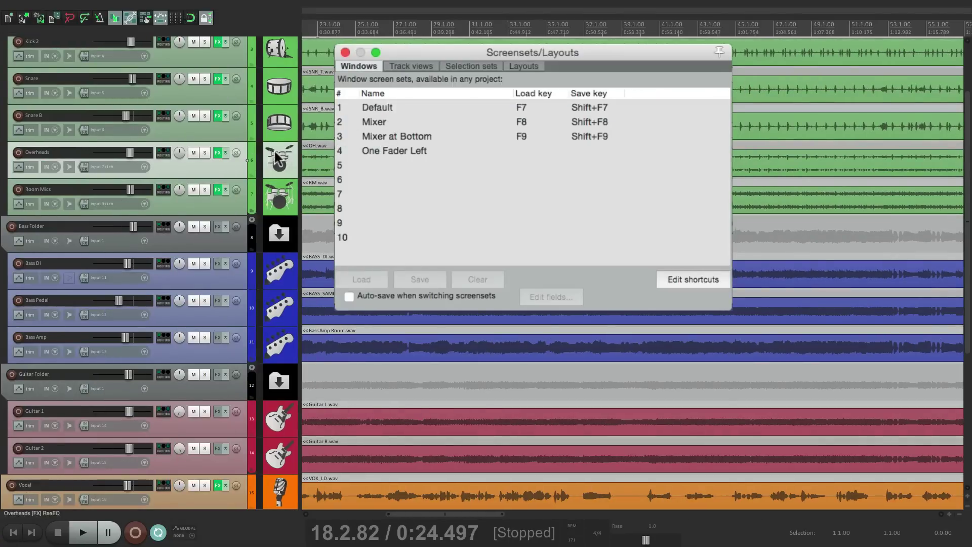
double_click(403, 153)
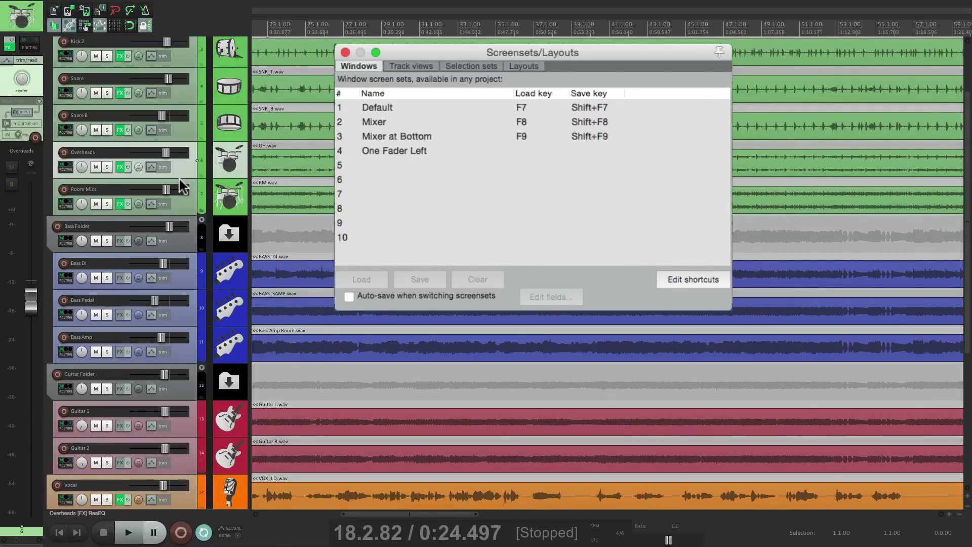
scroll(269, 201, "up", 2)
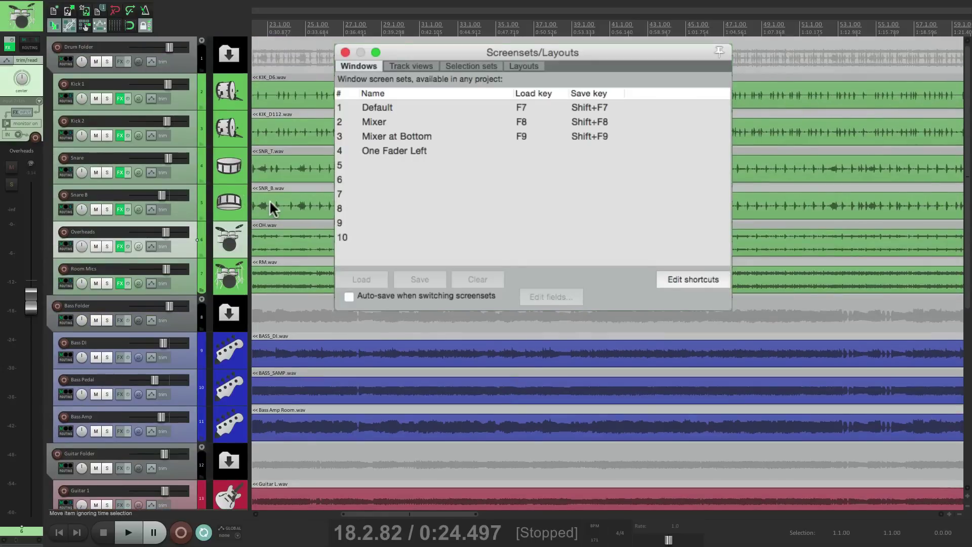
double_click(426, 106)
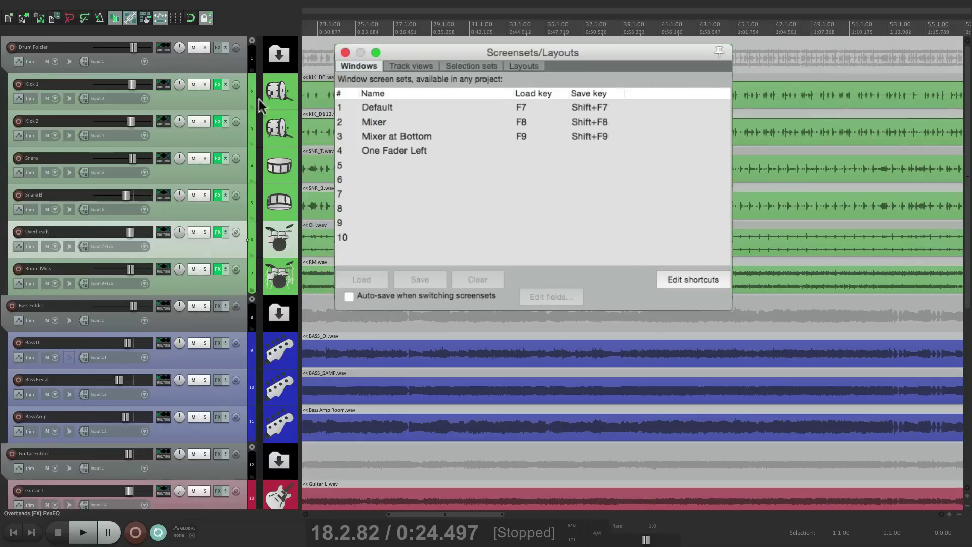
scroll(319, 253, "down", 10)
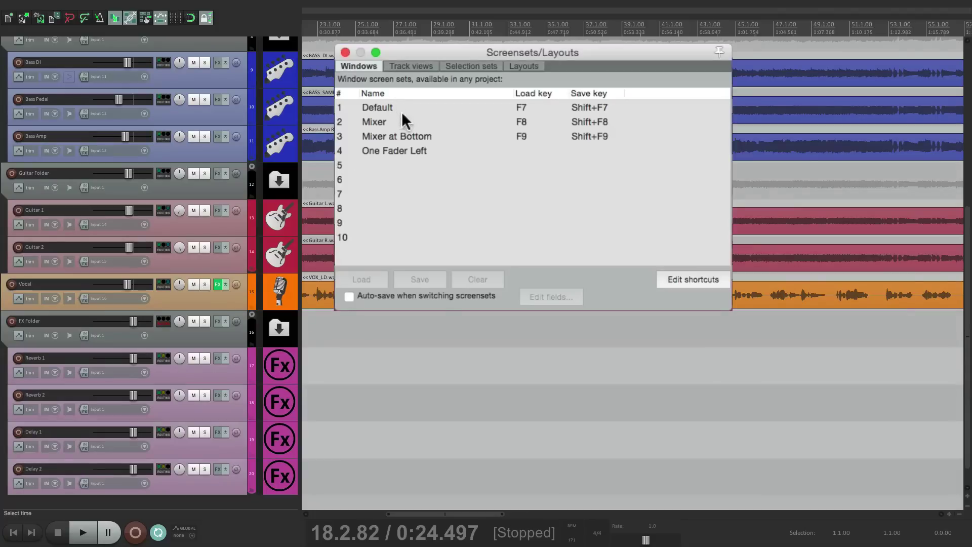
double_click(409, 121)
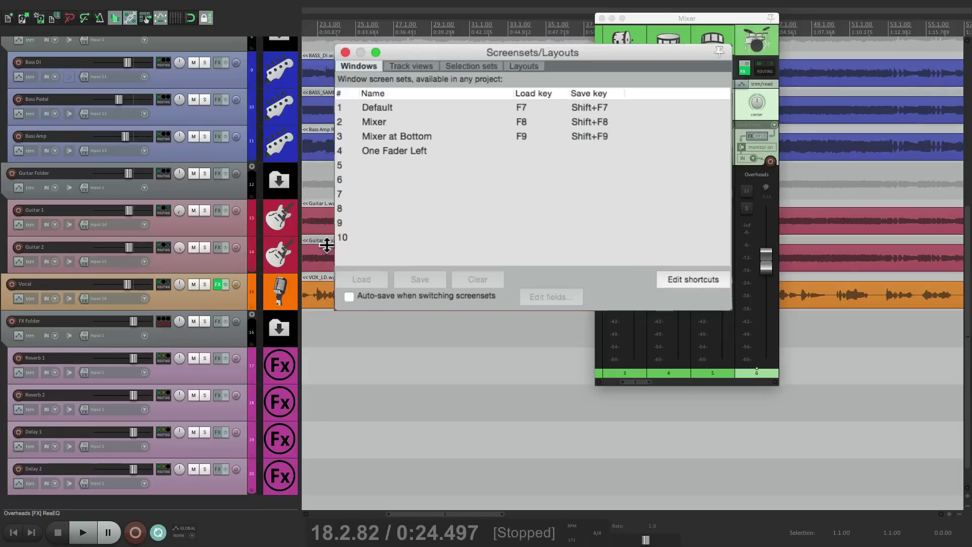
scroll(327, 245, "up", 5)
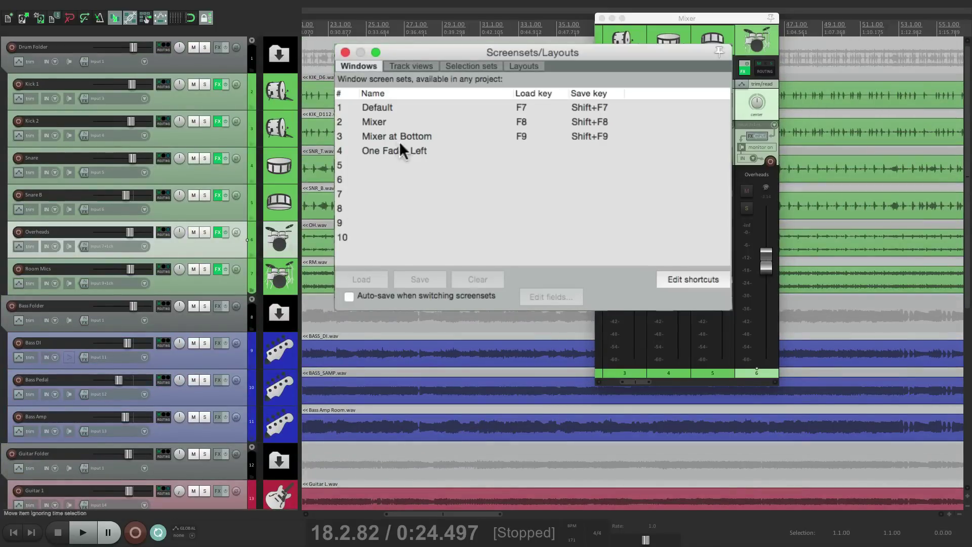
double_click(406, 106)
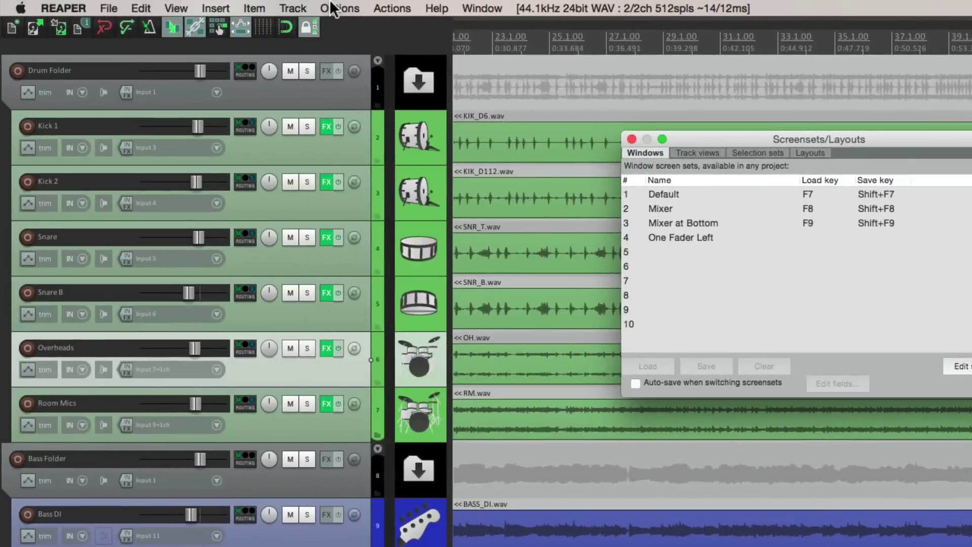
Apply the 'bd --- Small Full Meter + value readouts' track panel layout from Options > Layouts.
left_click(335, 8)
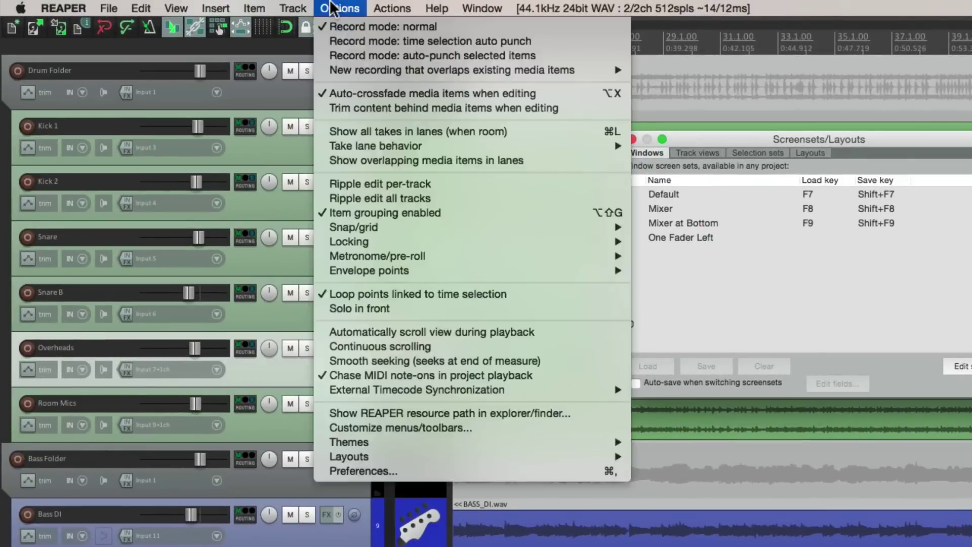
mouse_move(434, 461)
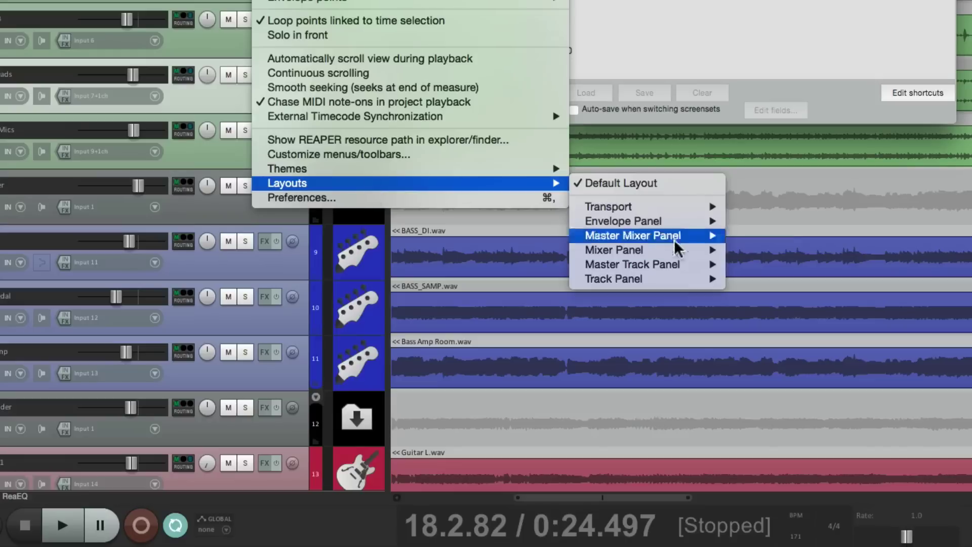
mouse_move(681, 281)
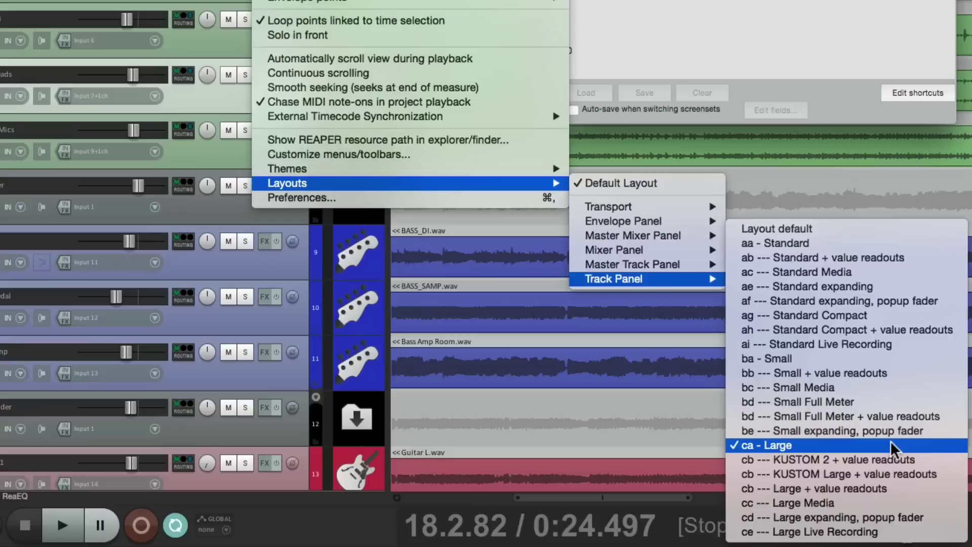
left_click(895, 416)
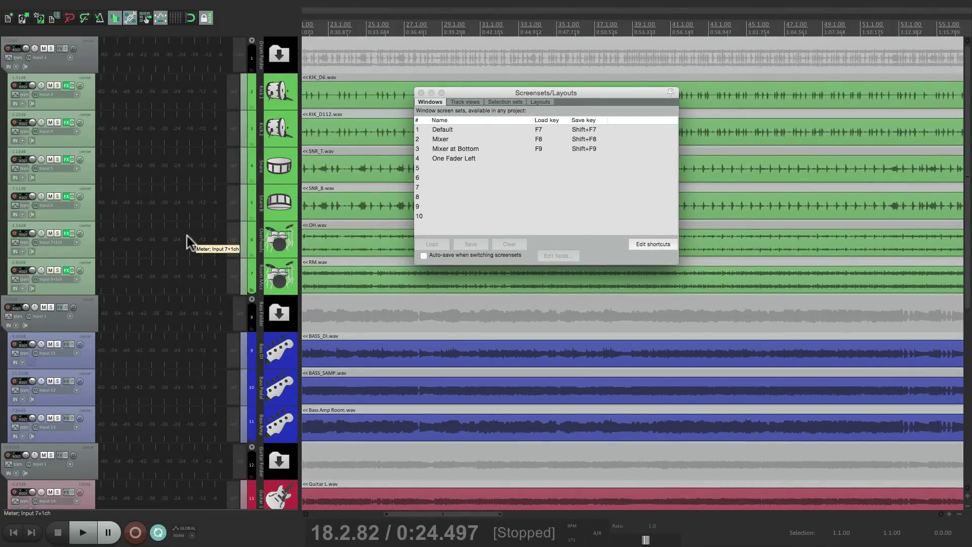
Play briefly to watch the meters, then save the layout to slot 5 as 'Big Meters'.
key("space")
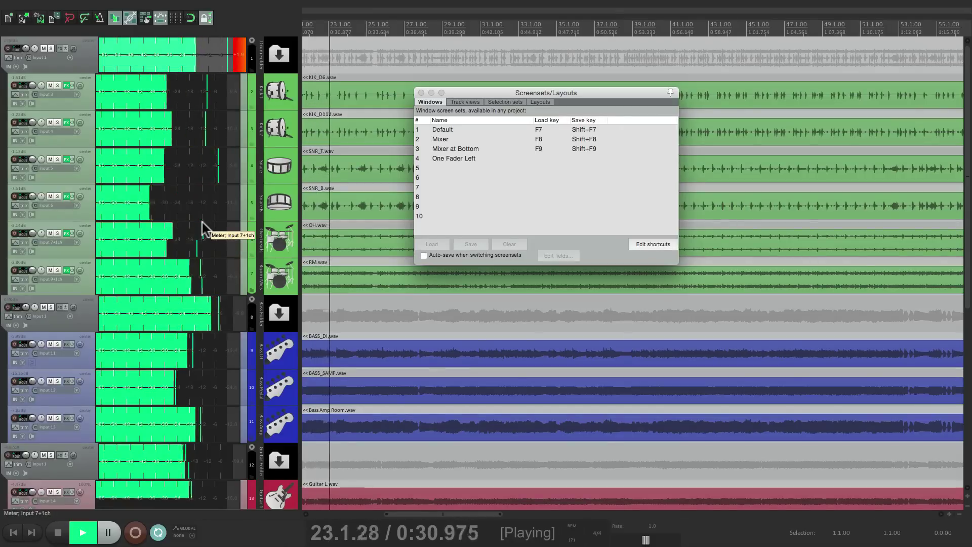
key("space")
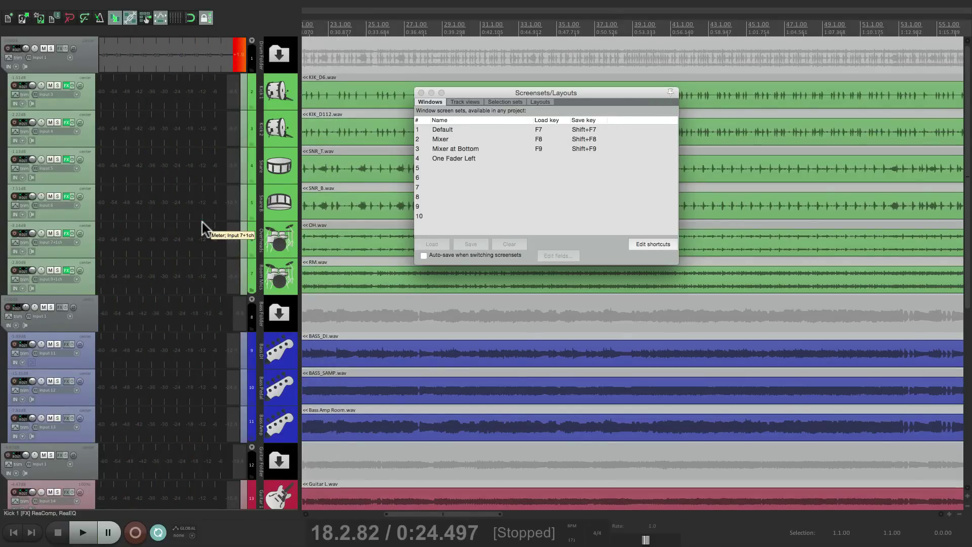
left_click(450, 166)
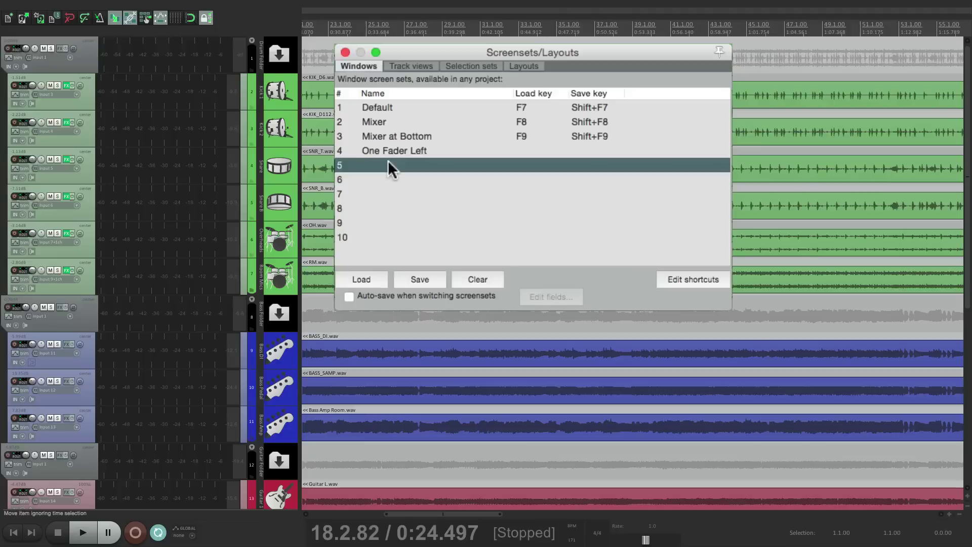
left_click(420, 280)
type("Big Meters")
key("Return")
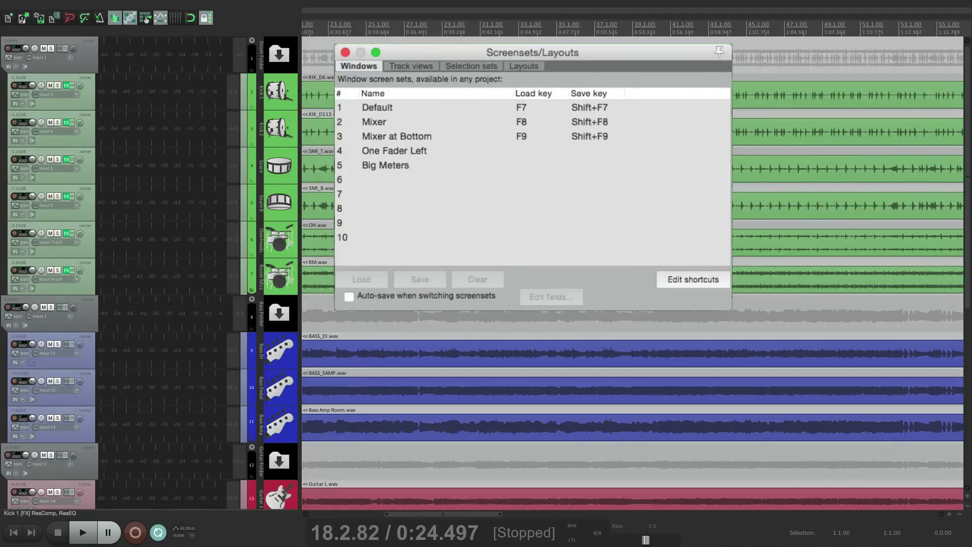
Load the Default, Big Meters and Default screensets in turn, ending on the Mixer screenset.
double_click(428, 107)
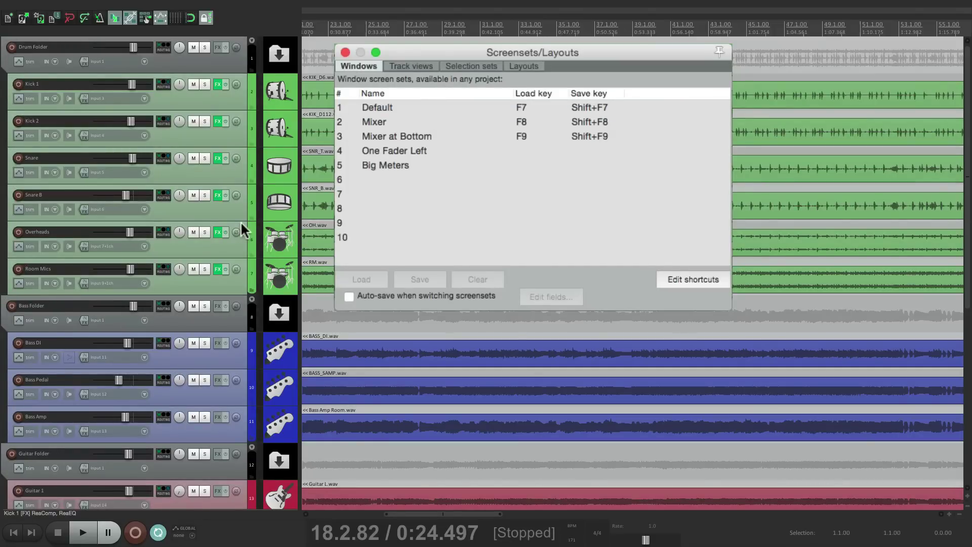
double_click(421, 163)
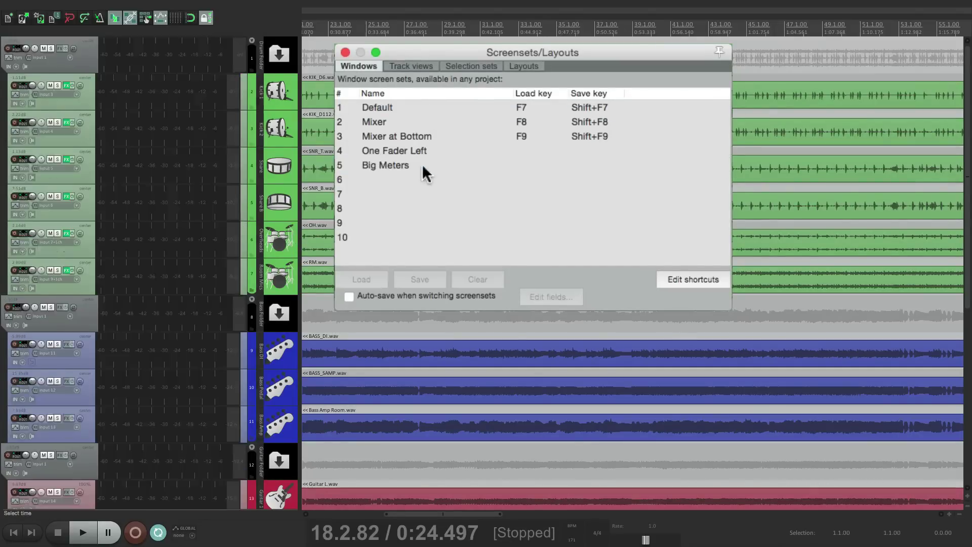
double_click(429, 107)
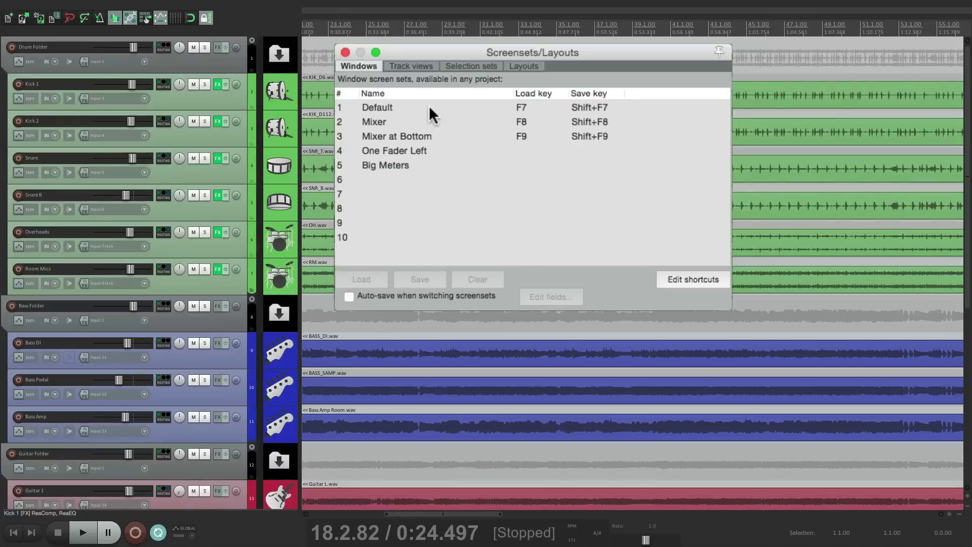
double_click(440, 121)
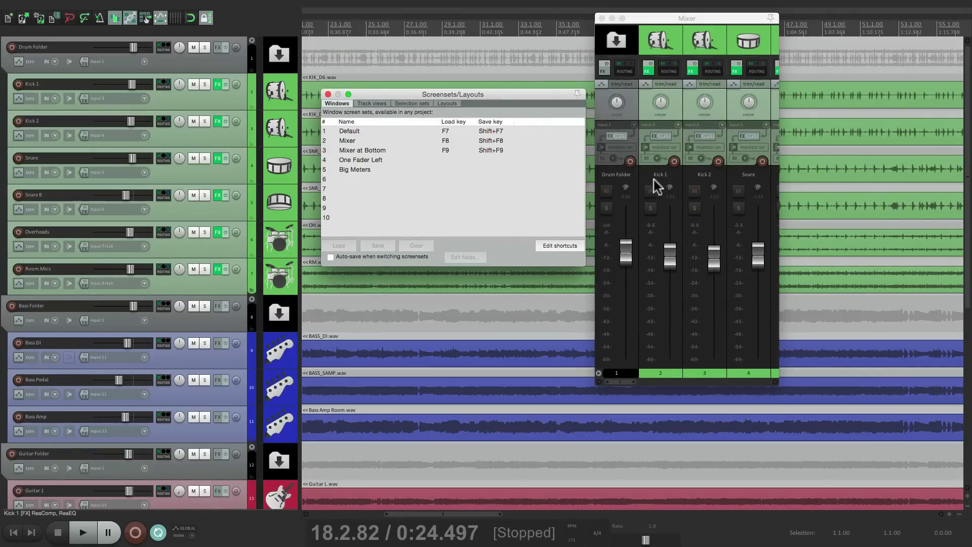
Enlarge the floating Mixer to fill the right half and shift the Screensets list left.
left_click_drag(777, 383, 934, 519)
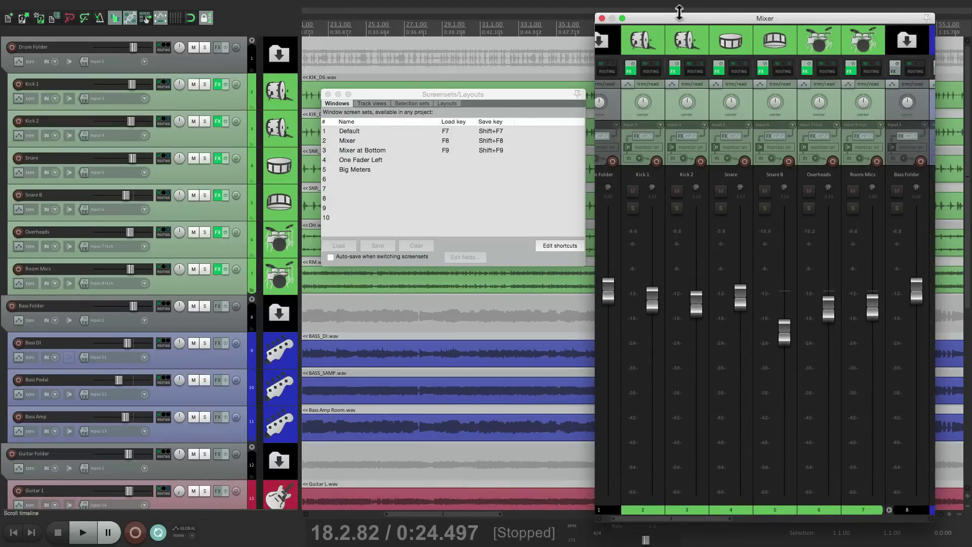
left_click_drag(679, 12, 675, 542)
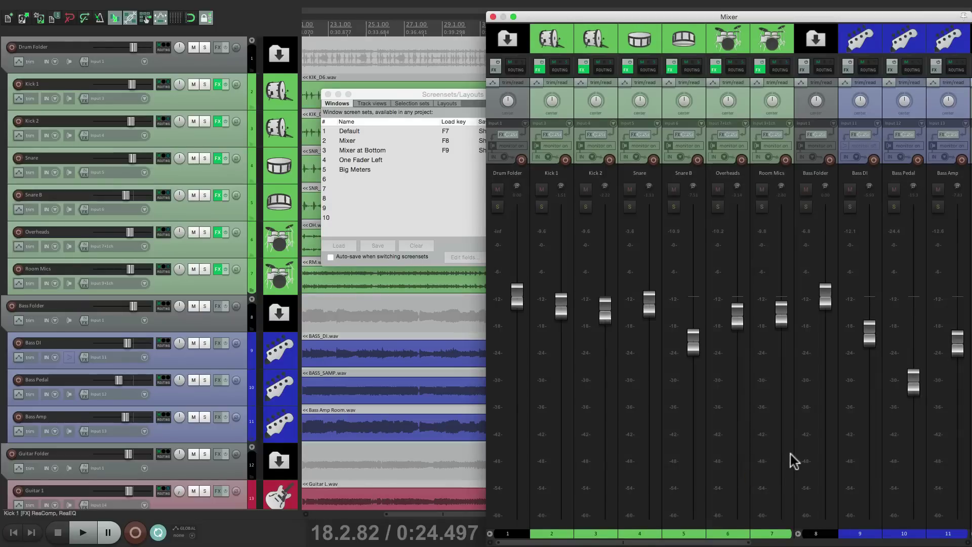
left_click_drag(430, 95, 292, 92)
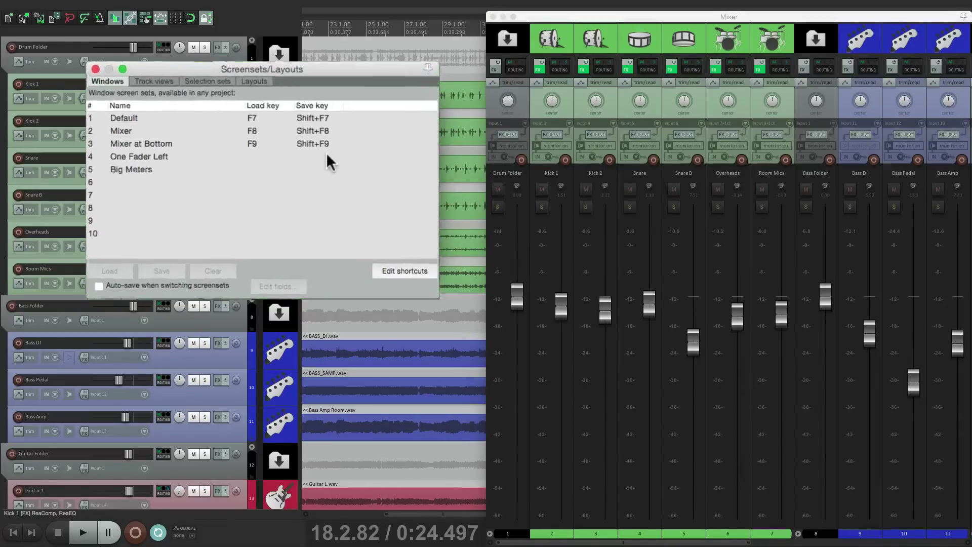
Overwrite screenset 2 'Mixer' with the enlarged right-half mixer layout.
left_click(249, 124)
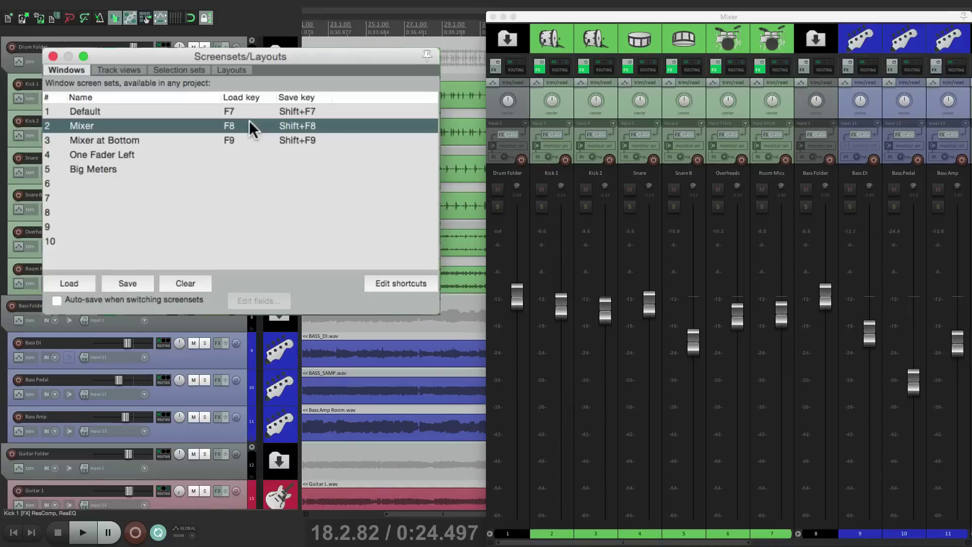
left_click(132, 283)
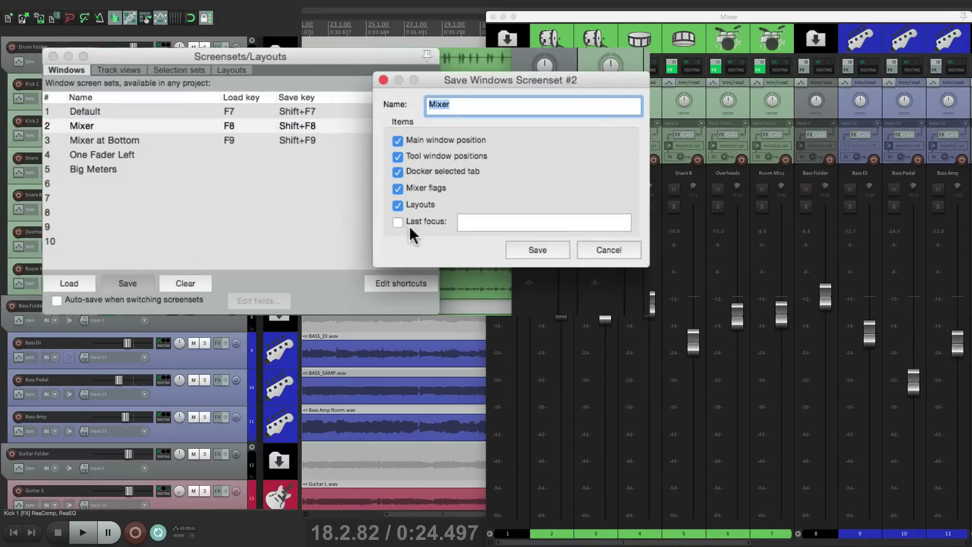
left_click(553, 242)
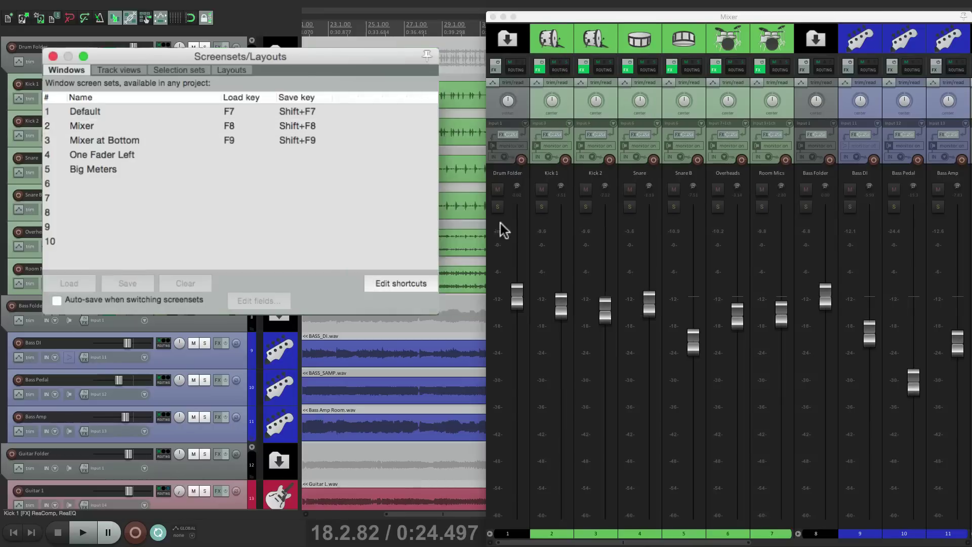
double_click(192, 111)
left_click(200, 124)
double_click(201, 125)
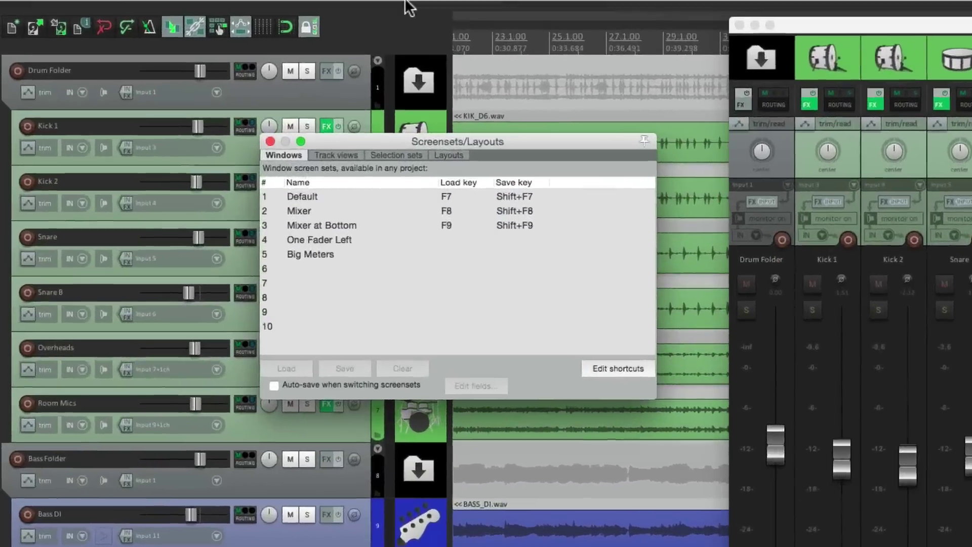
Switch the Mixer panel layout to 'bc --- Small Full Meter' and briefly play to check the meters.
left_click(344, 8)
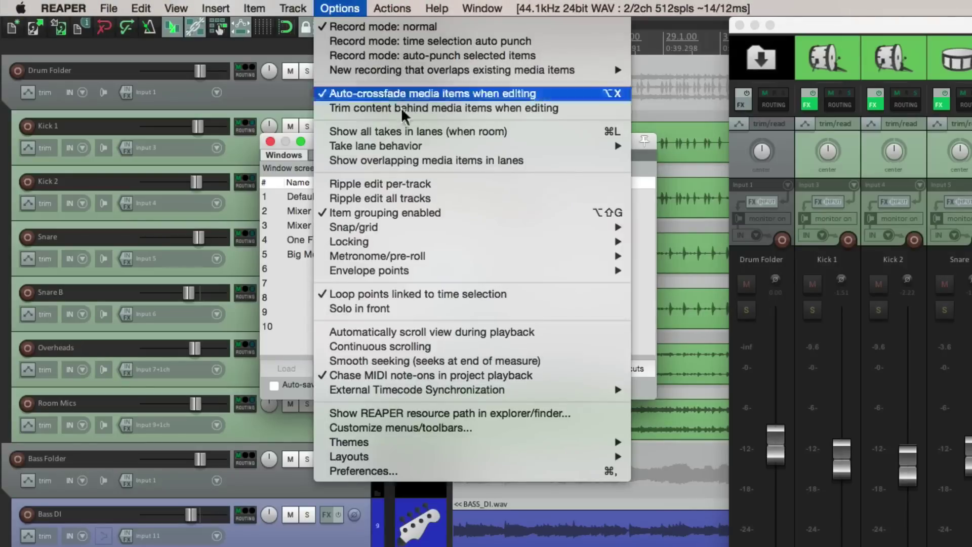
mouse_move(416, 455)
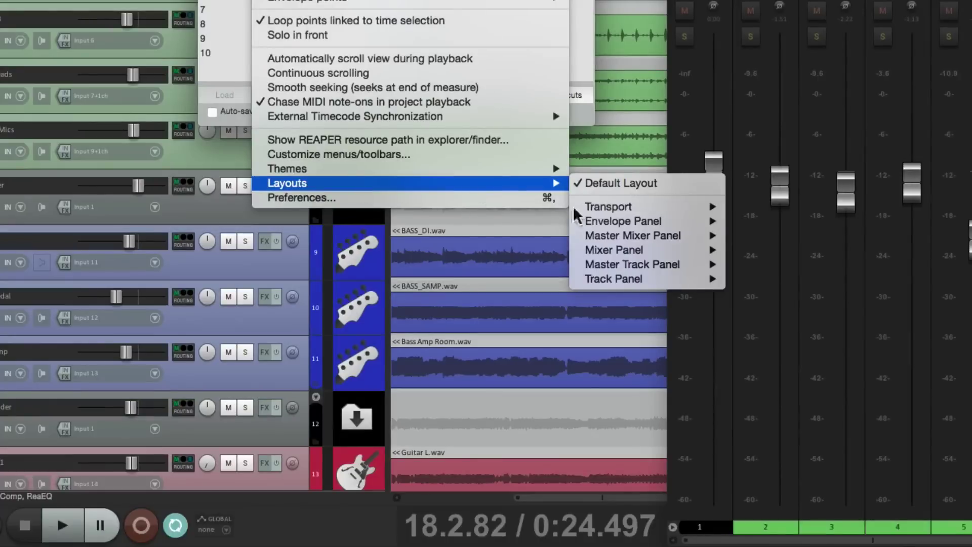
mouse_move(599, 251)
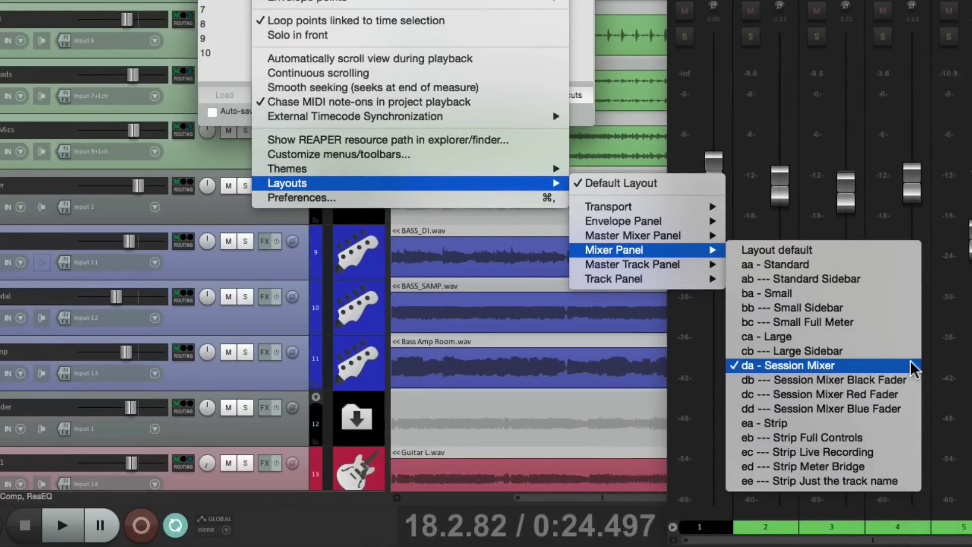
left_click(898, 322)
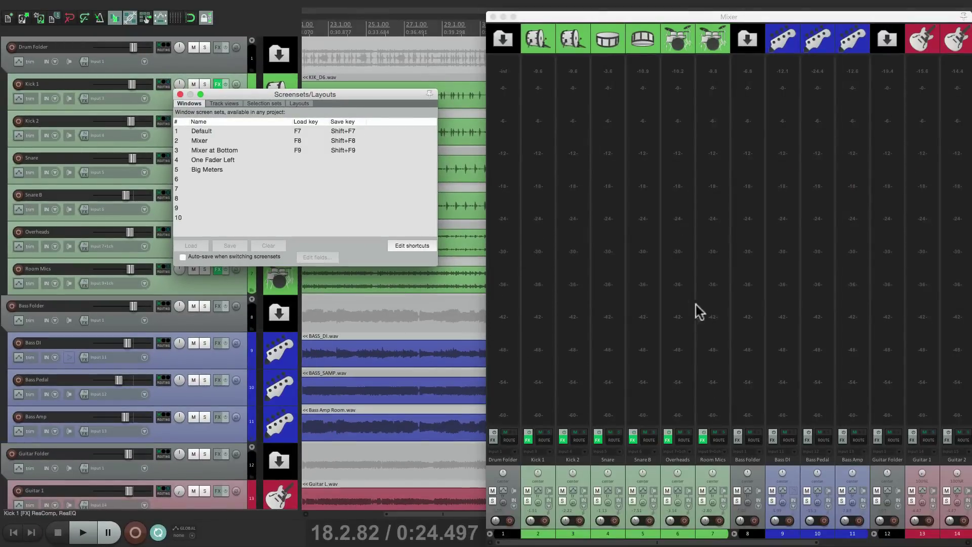
key("space")
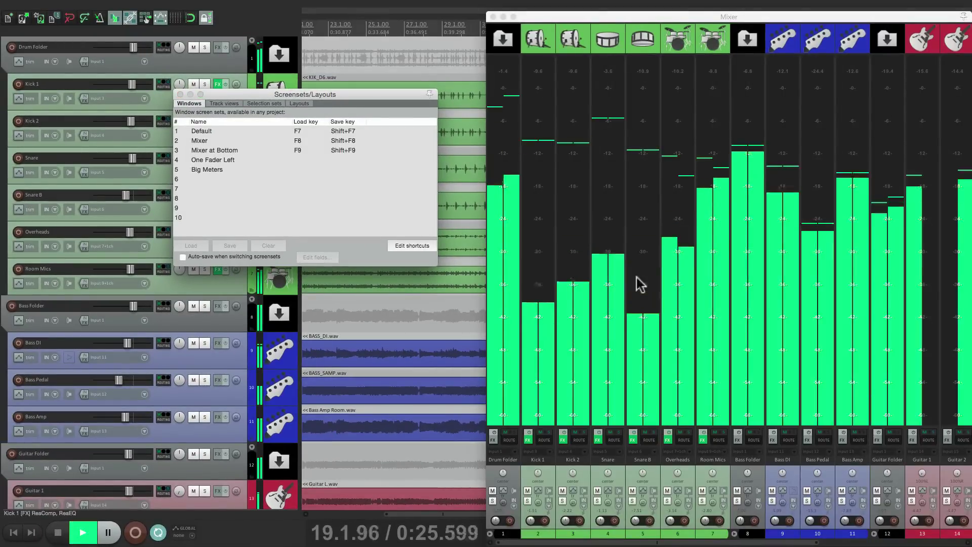
key("space")
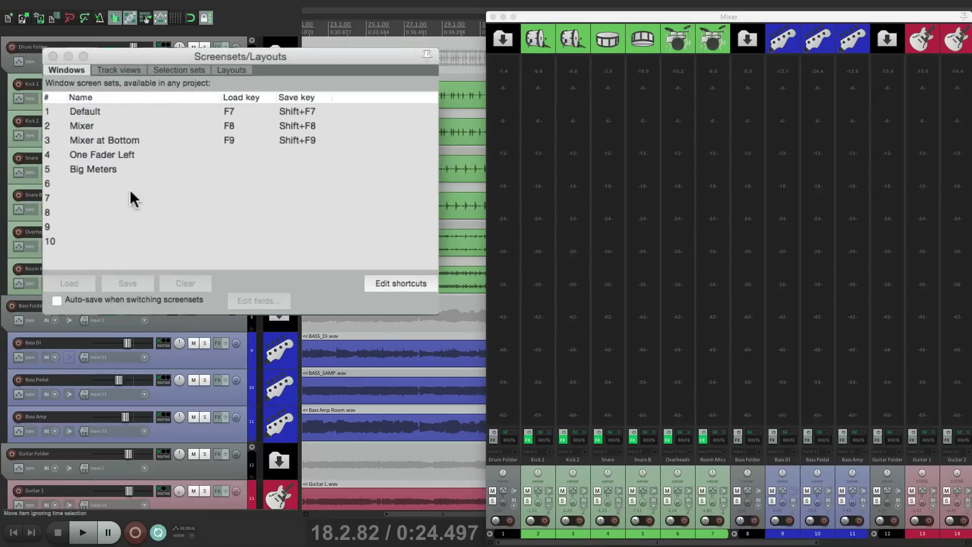
Save the current arrangement as screenset 6 named 'Big Mixer Meters'.
left_click(230, 179)
left_click(125, 277)
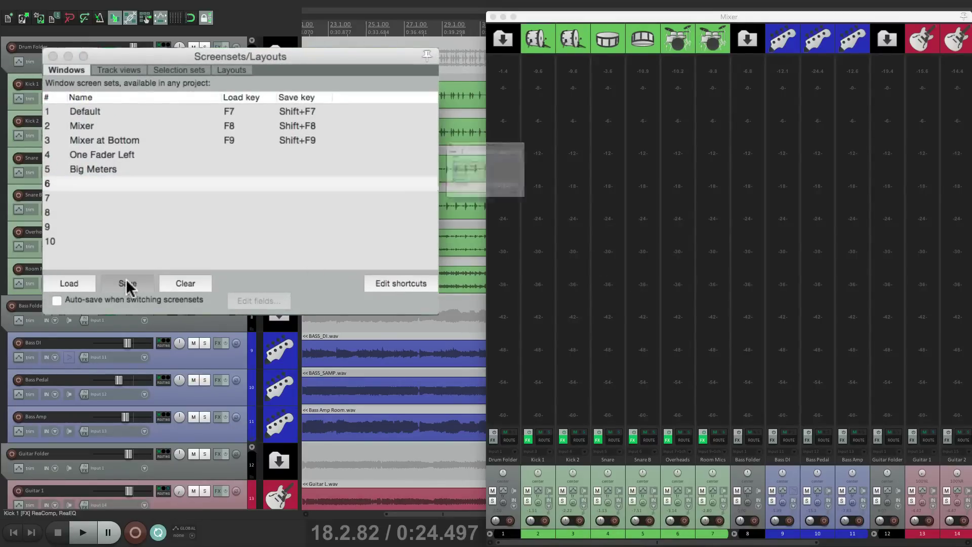
type("Big Mixer Meters")
key("Return")
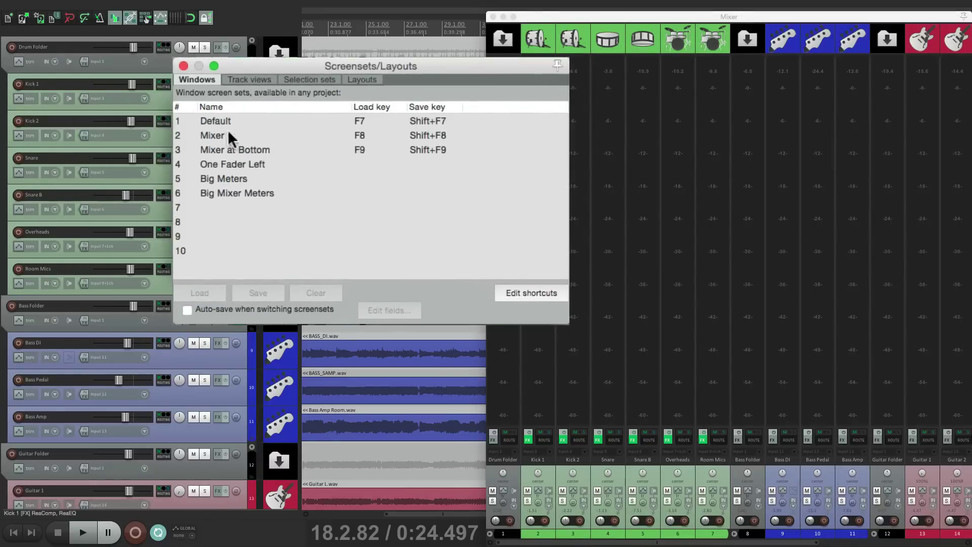
Load Default, Big Meters, Big Mixer Meters and Mixer in turn, then return to Default.
double_click(253, 118)
double_click(278, 173)
double_click(268, 193)
double_click(318, 134)
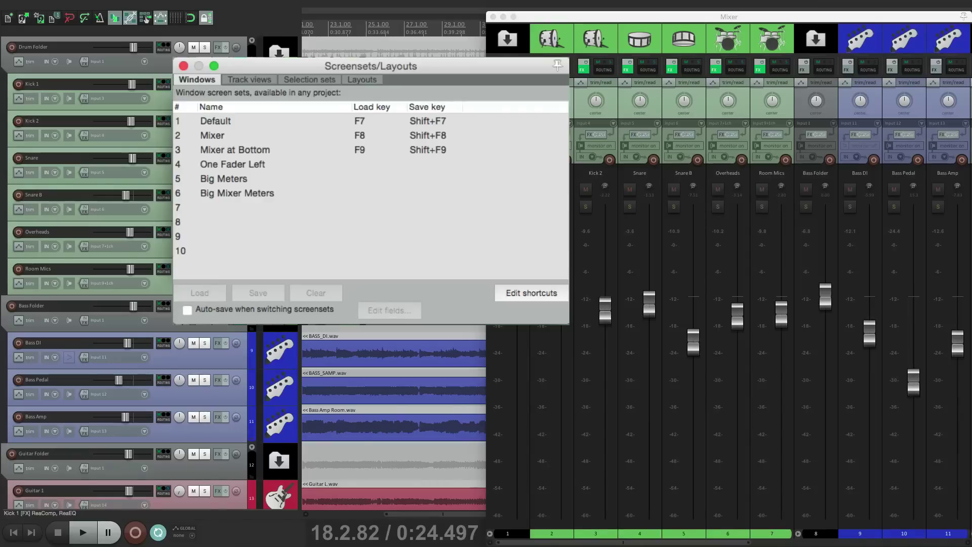
left_click(339, 120)
double_click(339, 120)
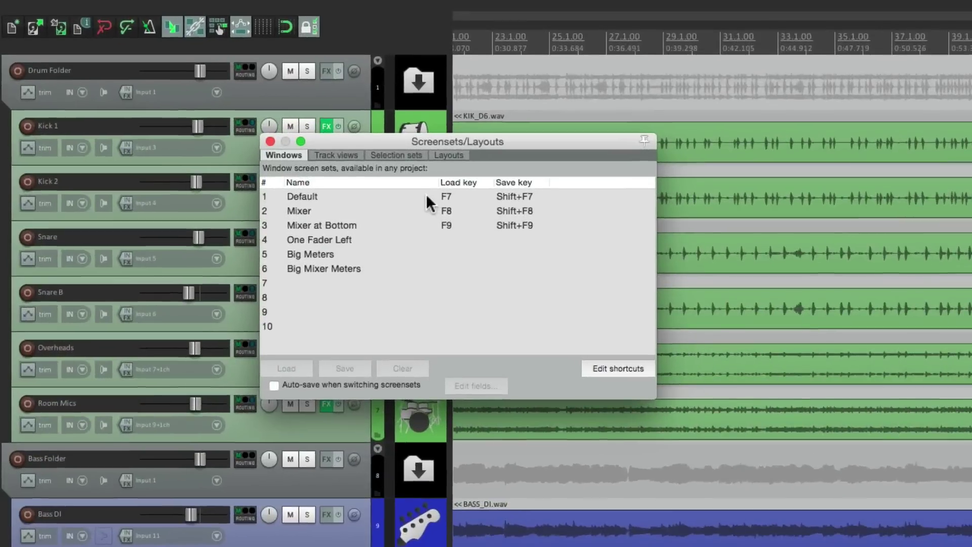
Open the Media Explorer and dock it in the main window's docker.
mouse_move(120, 4)
left_click(174, 9)
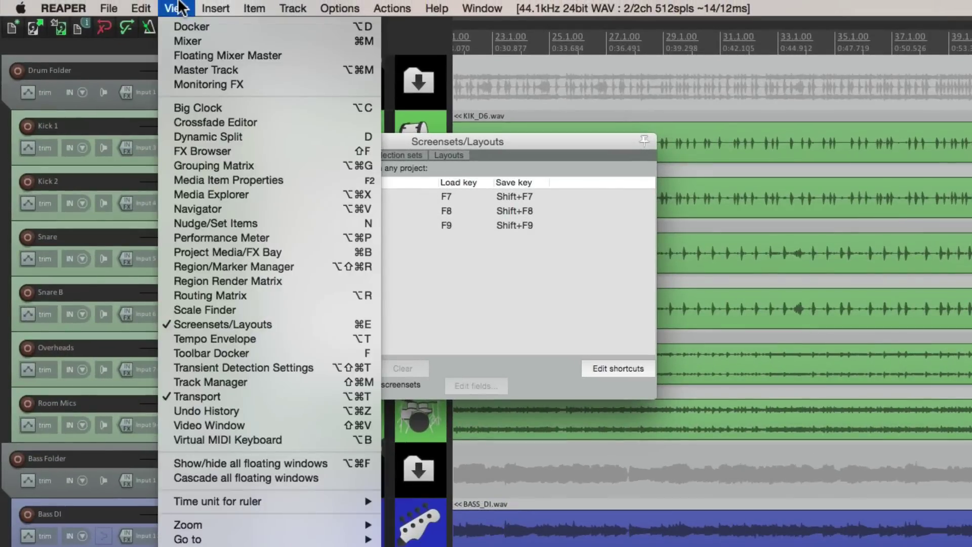
left_click(167, 194)
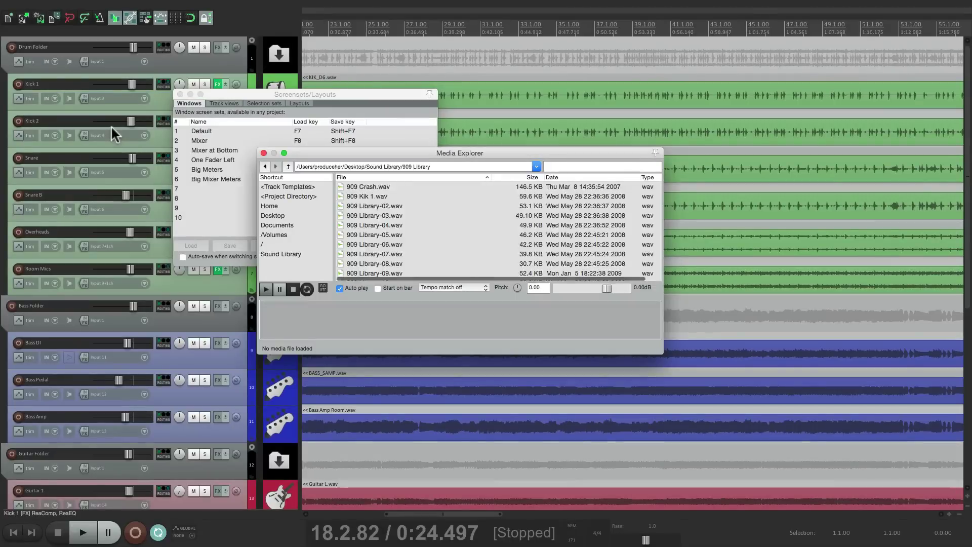
right_click(467, 324)
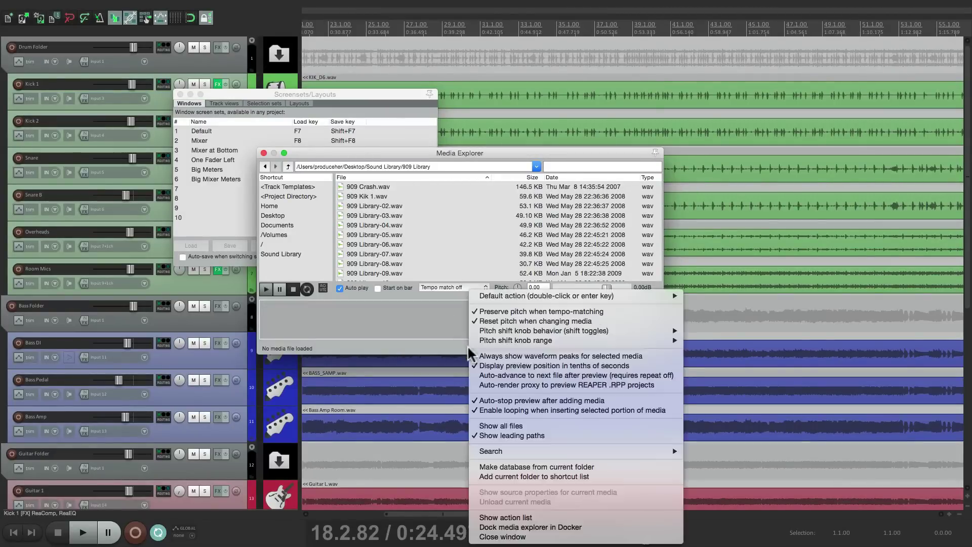
left_click(548, 526)
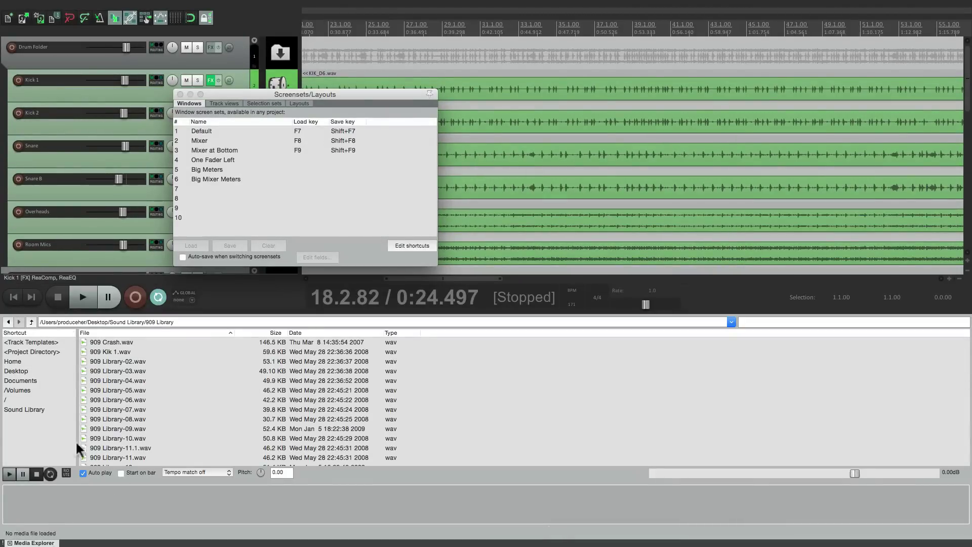
Place the Media Explorer dock on the left, narrow it, and browse the Sound Library folder.
left_click(2, 234)
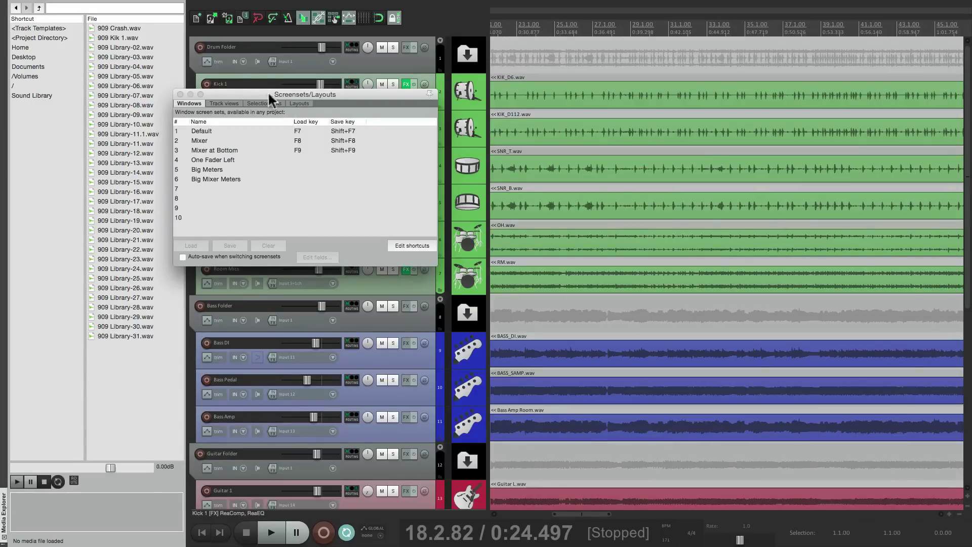
left_click_drag(268, 93, 343, 88)
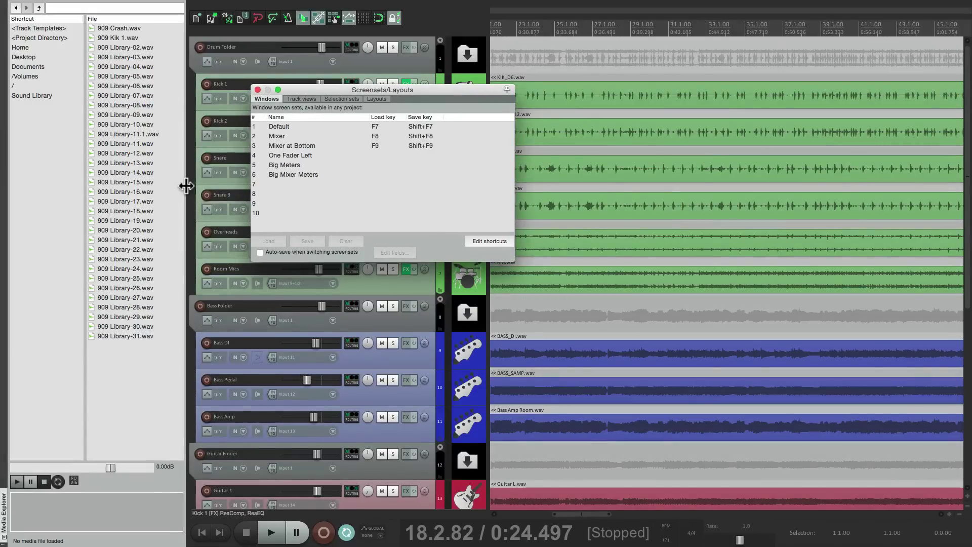
mouse_move(186, 186)
left_mouse_down()
mouse_move(131, 190)
mouse_move(177, 188)
left_mouse_up()
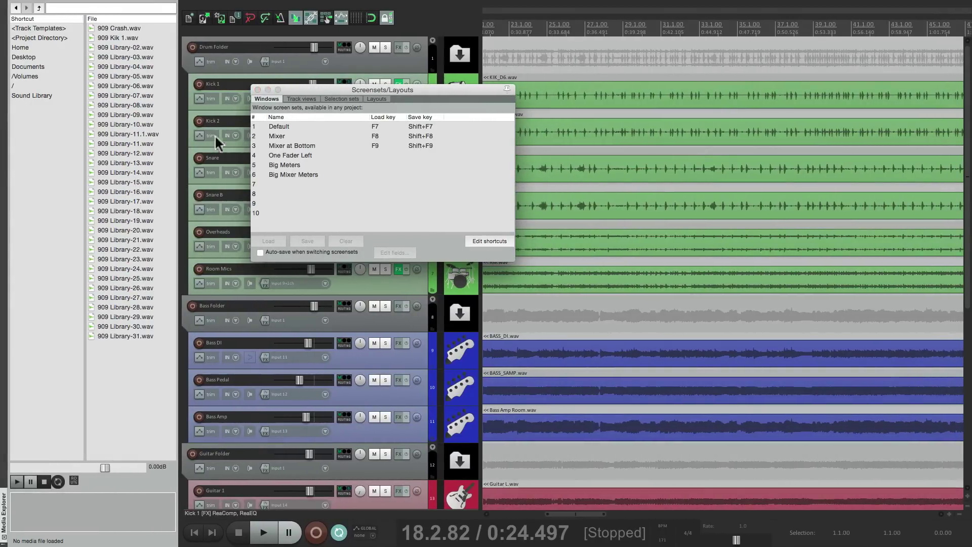
left_click(31, 96)
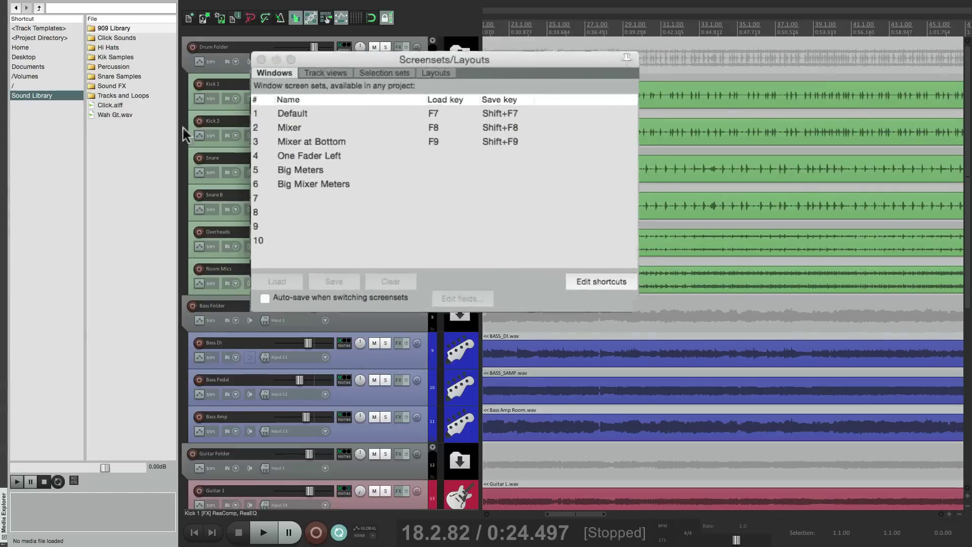
Save the current windows as screenset 7 named 'Media Explorer'.
left_click(324, 198)
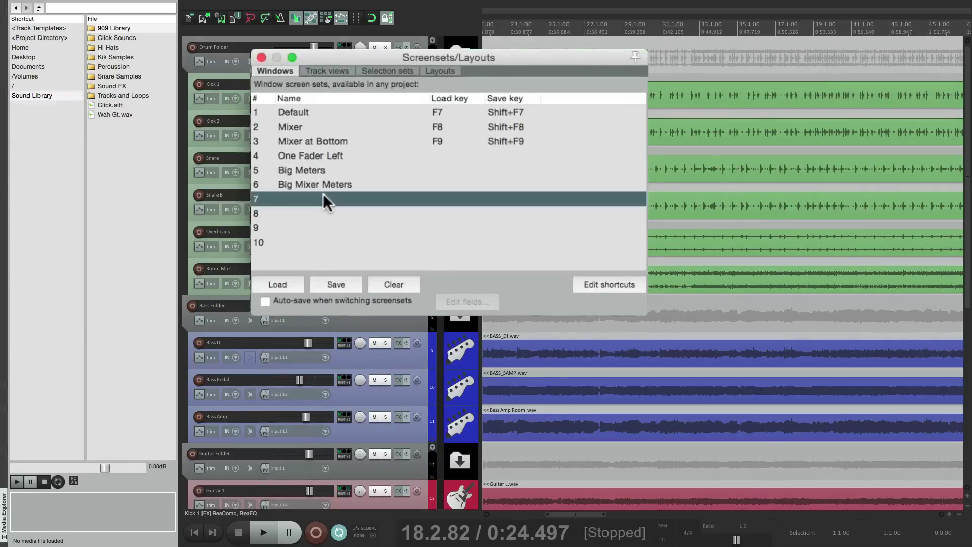
left_click(345, 284)
type("Media Explorer")
key("Return")
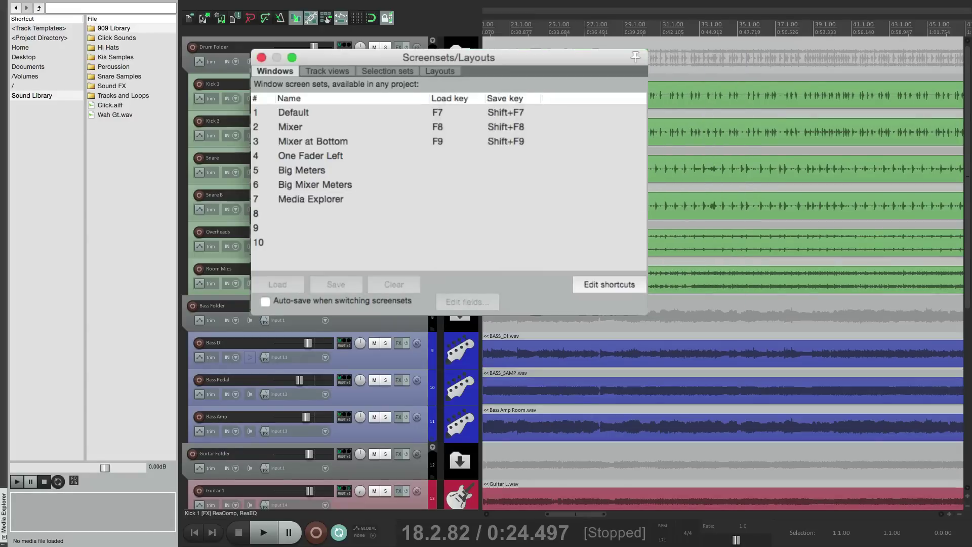
Test by loading Default, then Media Explorer, then Default again.
double_click(381, 113)
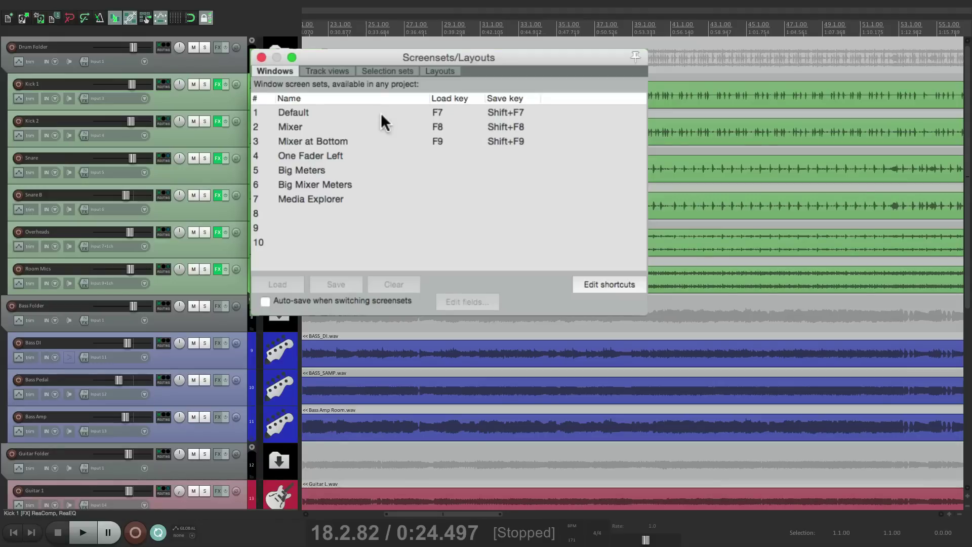
double_click(378, 196)
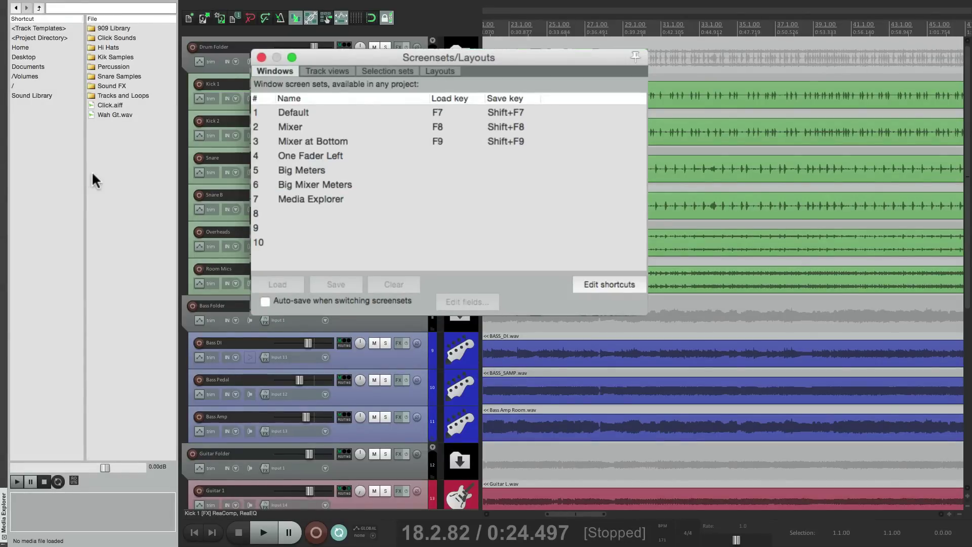
double_click(326, 108)
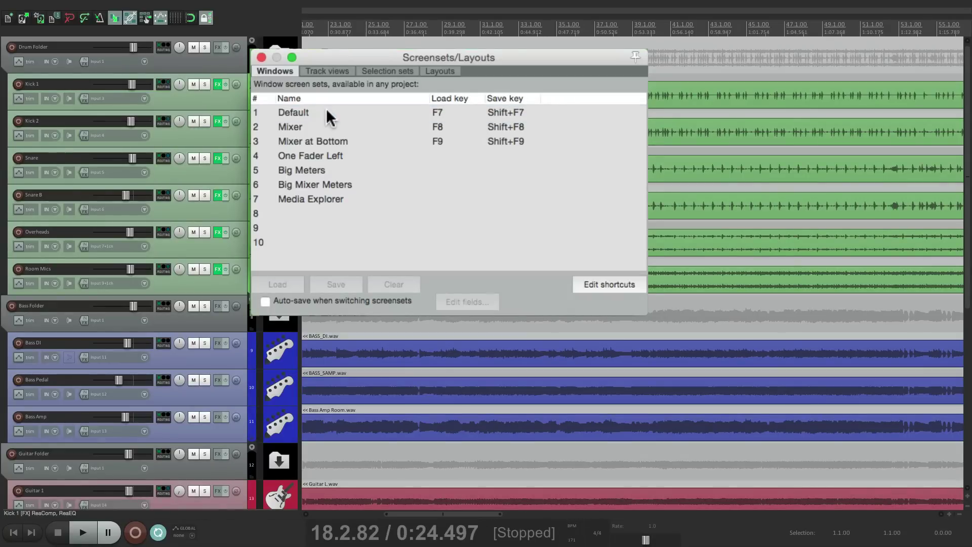
Load the Mixer screenset and open a Big Clock window, moved lower on screen.
double_click(368, 123)
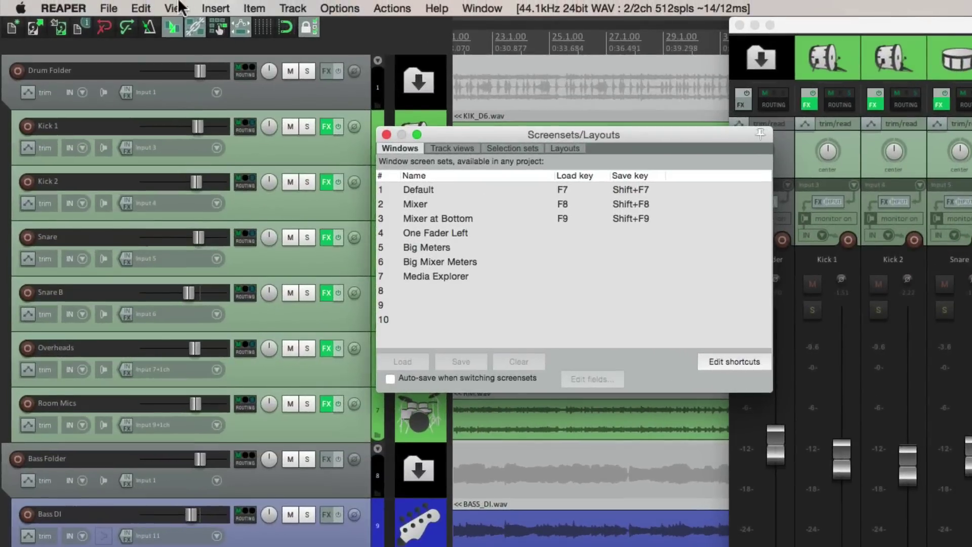
left_click(181, 7)
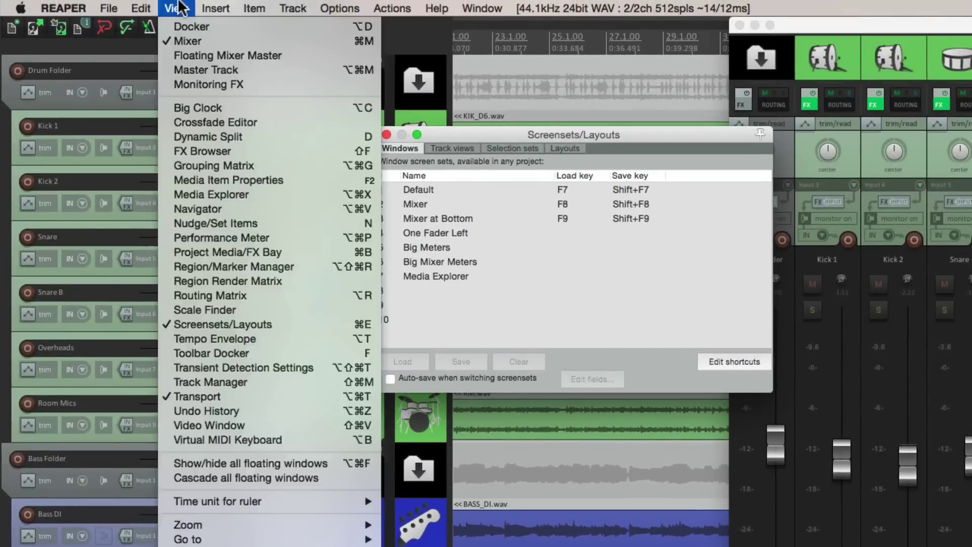
left_click(187, 107)
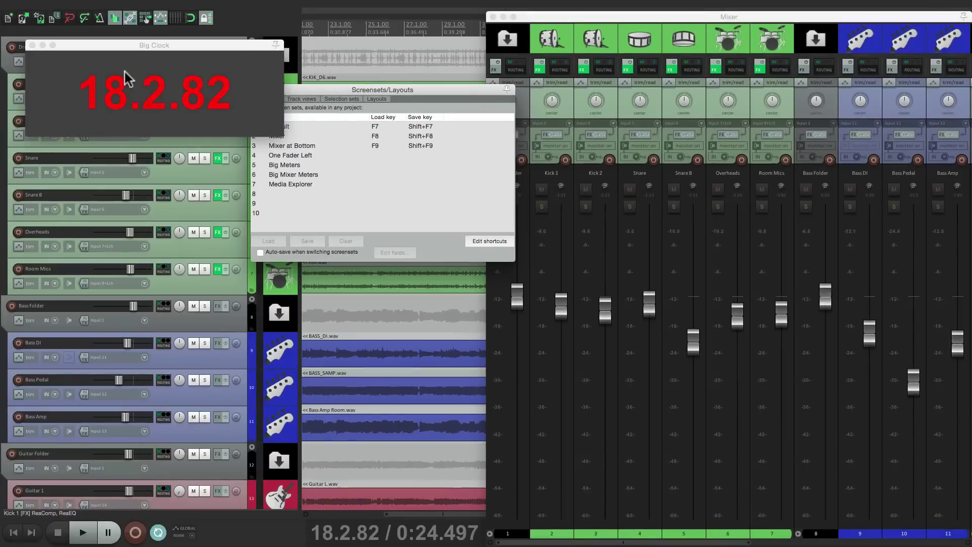
left_click_drag(162, 76, 387, 417)
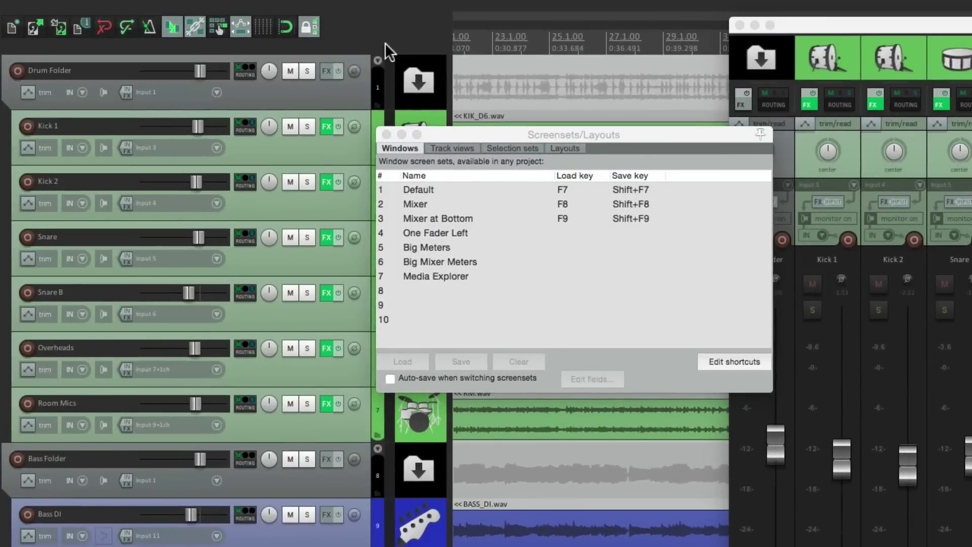
Open the Automation toolbar in a toolbar docker.
right_click(385, 42)
mouse_move(397, 69)
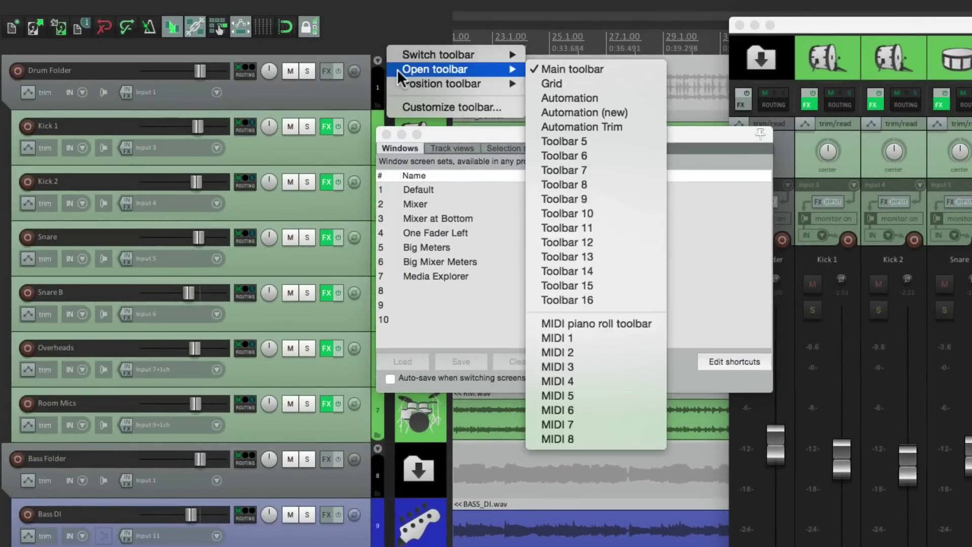
left_click(628, 98)
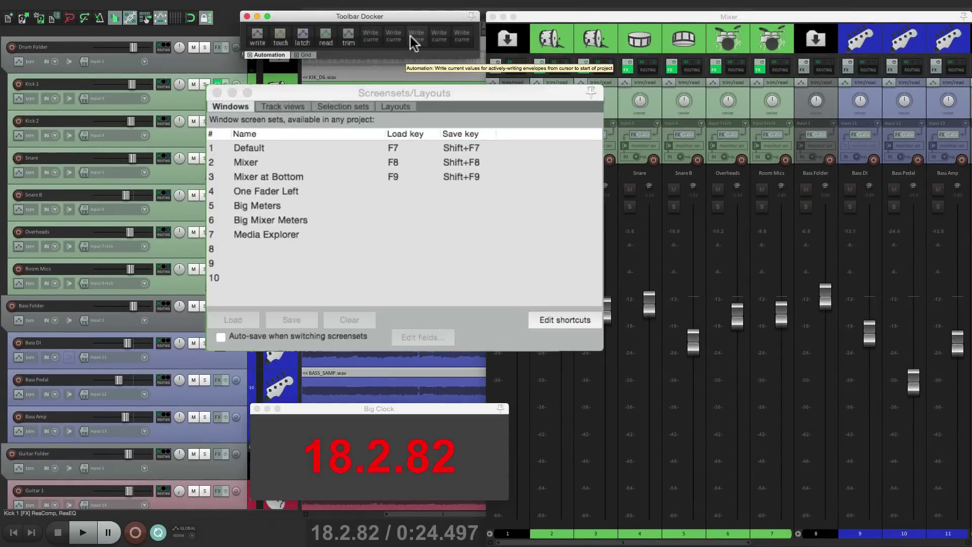
Overwrite screenset 2 'Mixer' to include the Big Clock and Automation toolbar docker.
left_click(353, 159)
left_click(292, 319)
left_click(587, 294)
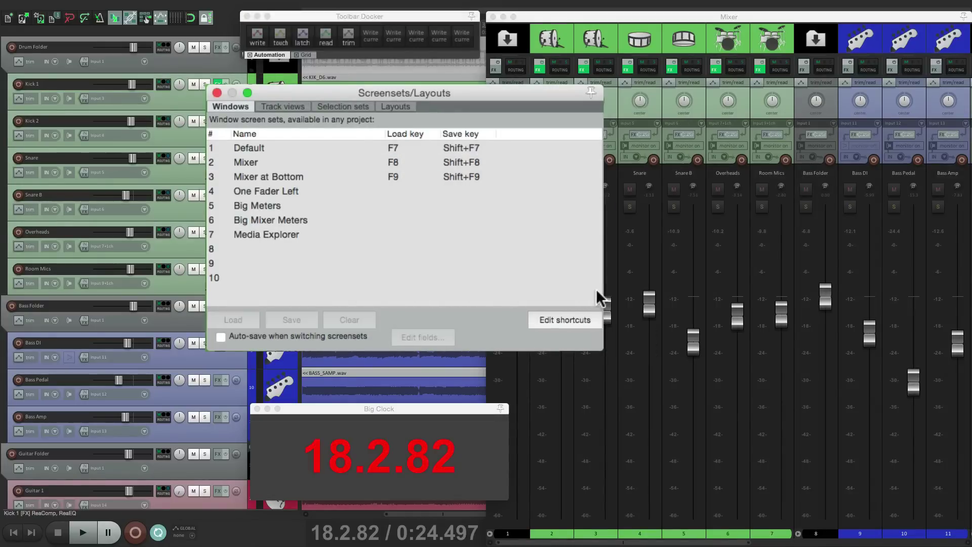
Verify by loading Default with F7 and then Mixer with F8.
left_click(338, 145)
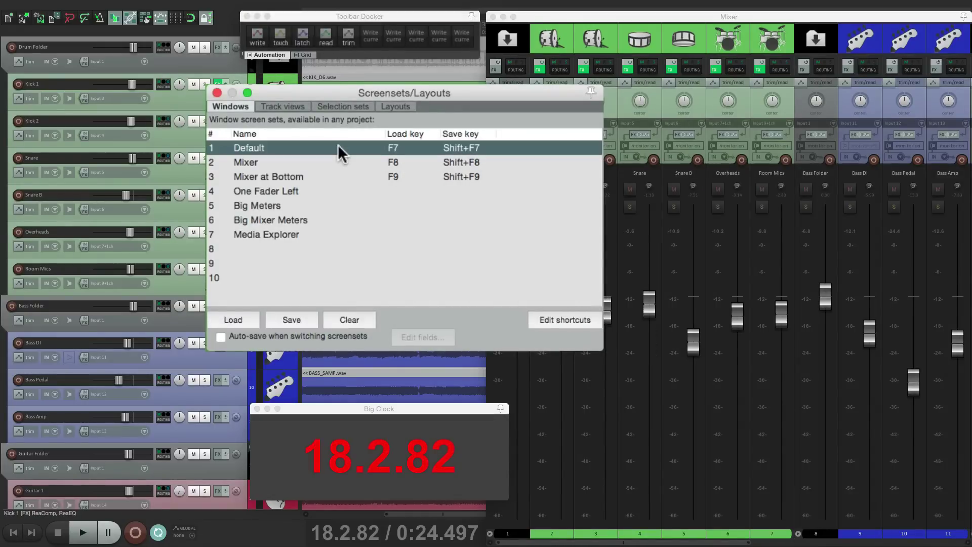
key("F7")
left_click(338, 159)
key("F8")
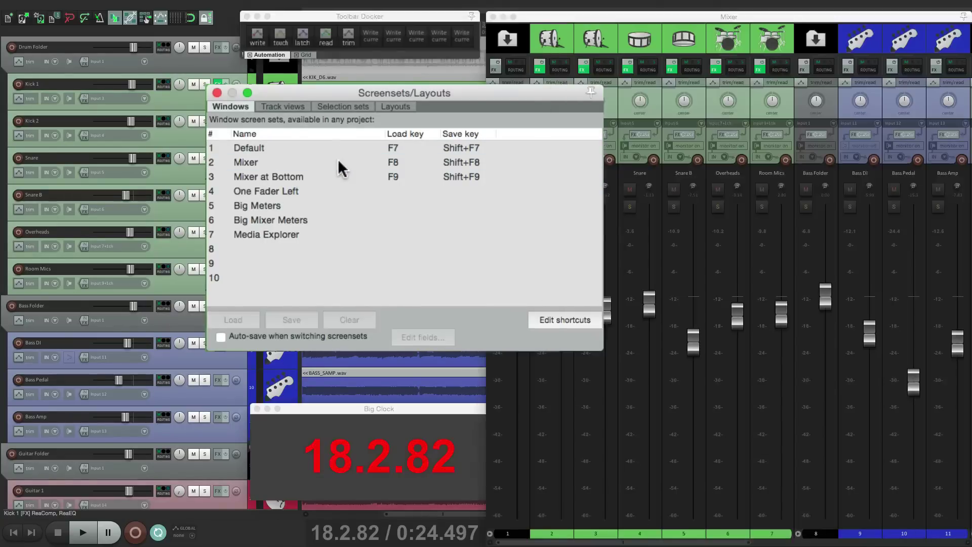
Move the Big Clock window up and to the left.
left_click(390, 19)
left_click(423, 412)
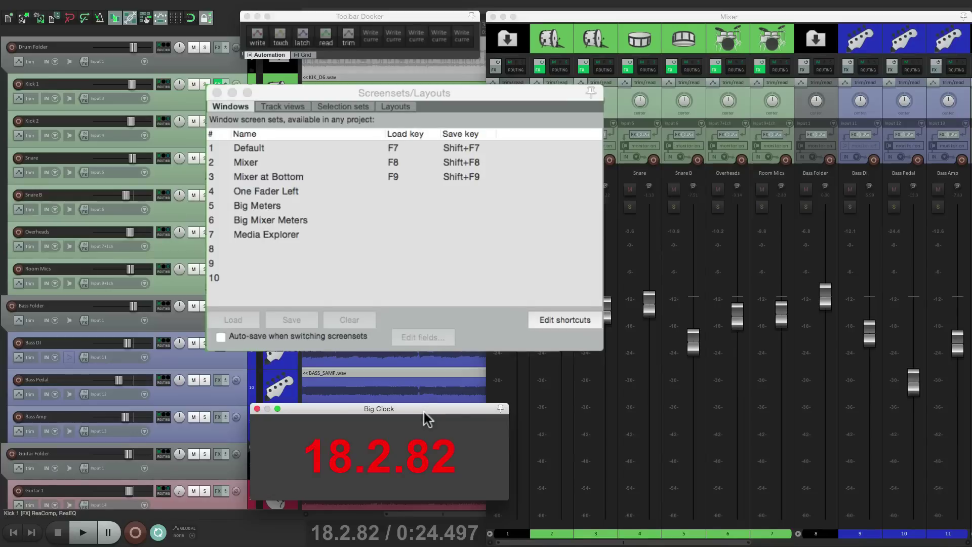
left_click_drag(403, 409, 201, 297)
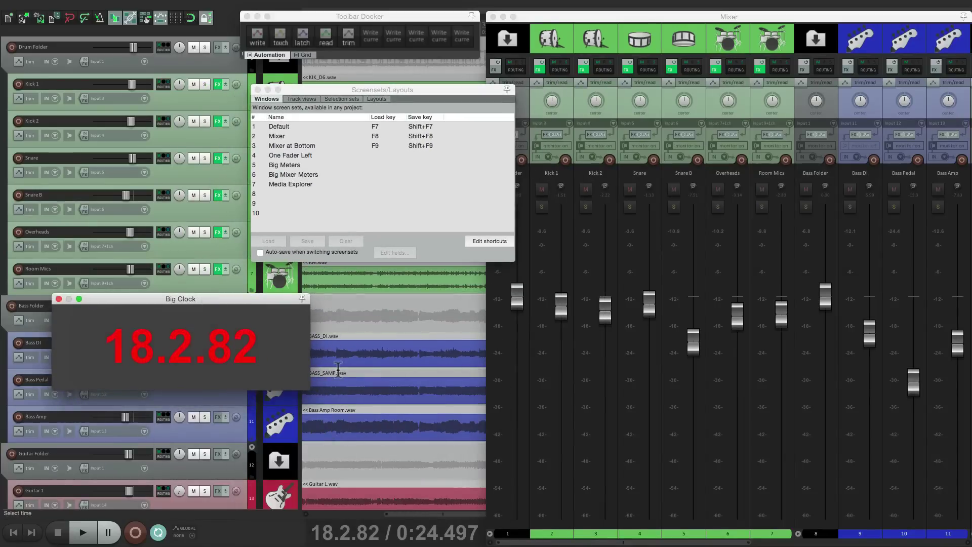
Overwrite screenset 2 'Mixer' with the Big Clock's new position, then reload Default and Mixer to verify.
left_click(350, 136)
left_click(314, 241)
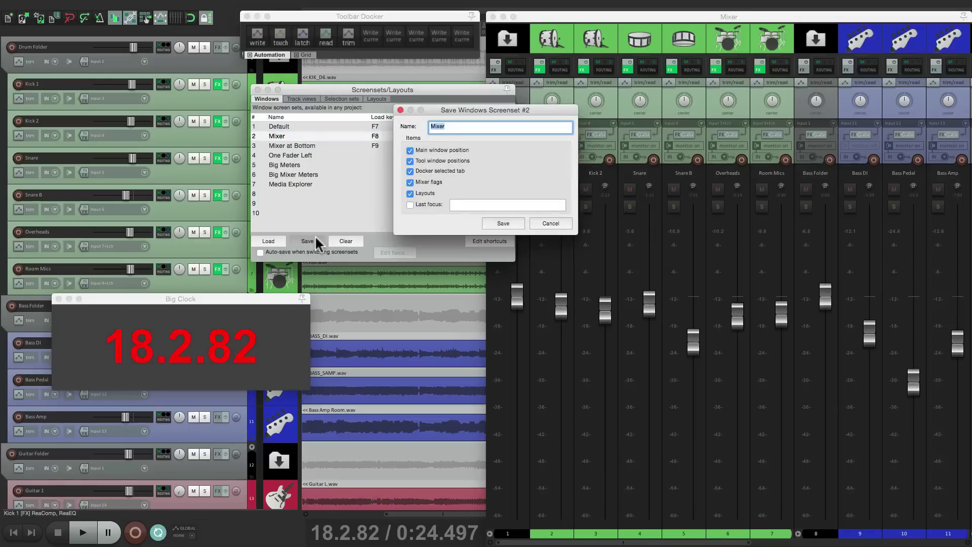
left_click(501, 223)
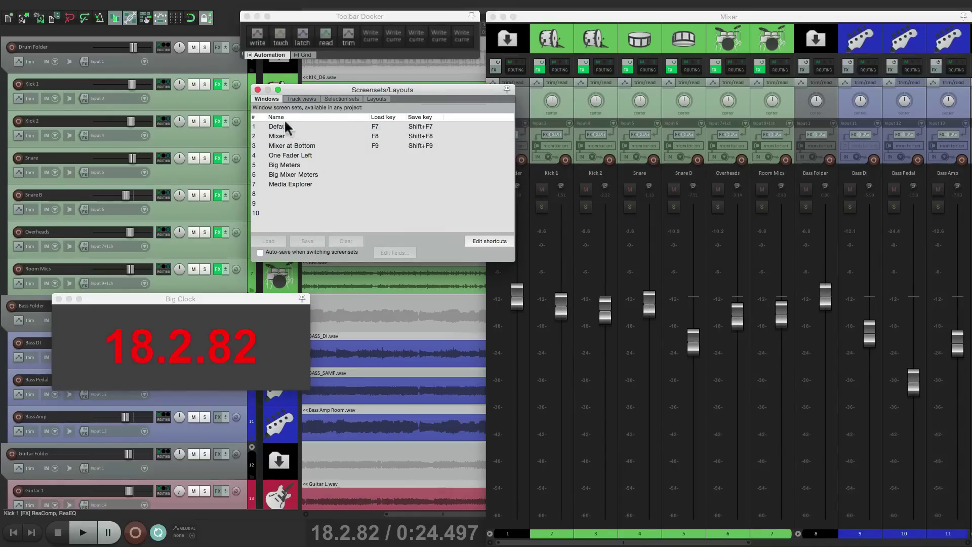
double_click(303, 121)
double_click(311, 134)
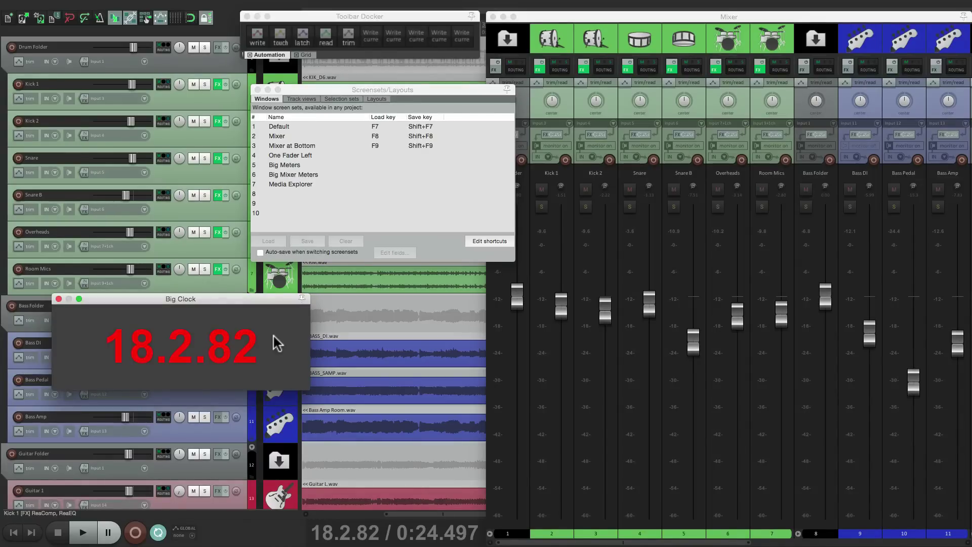
Close the Big Clock and toolbar docker, and give the mixer the 'dc --- Session Mixer Red Fader' layout.
left_click(58, 299)
left_click(247, 16)
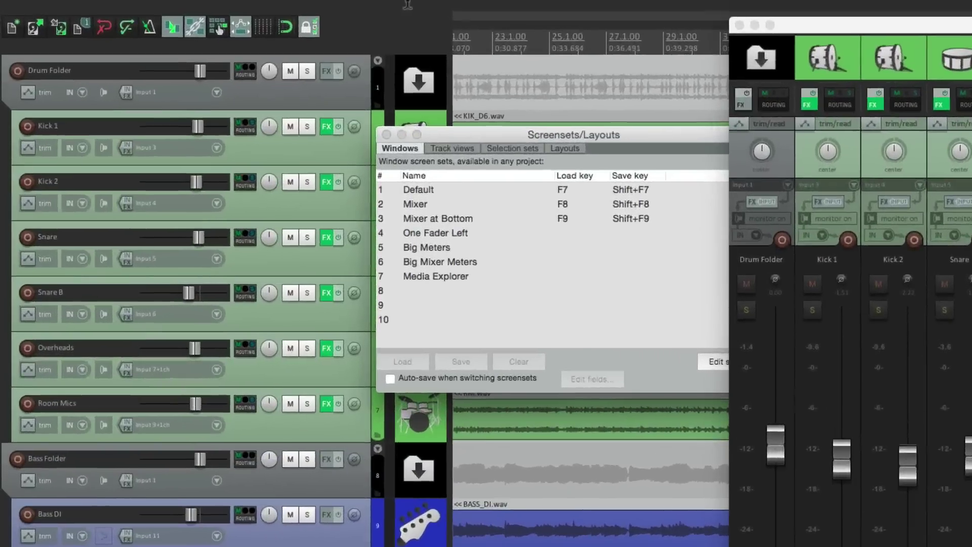
left_click(340, 9)
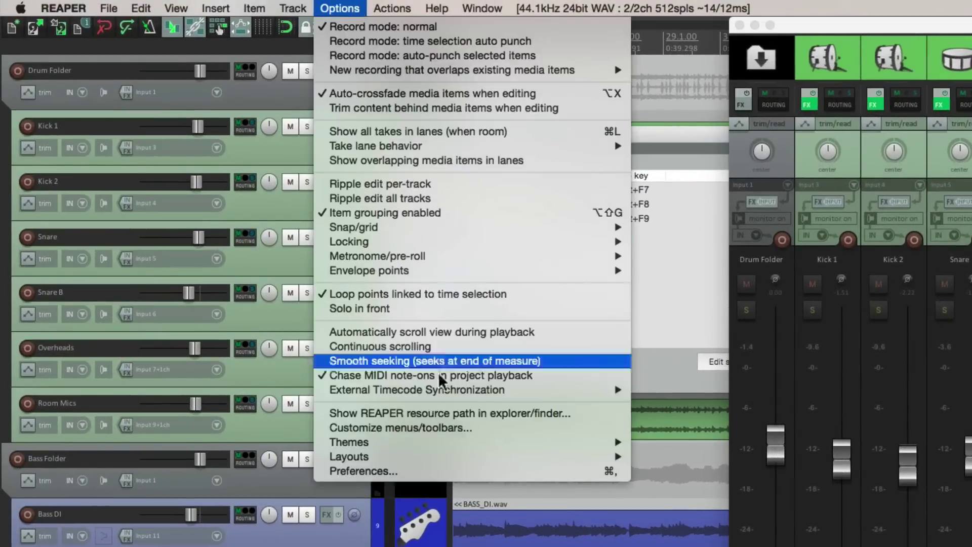
mouse_move(437, 458)
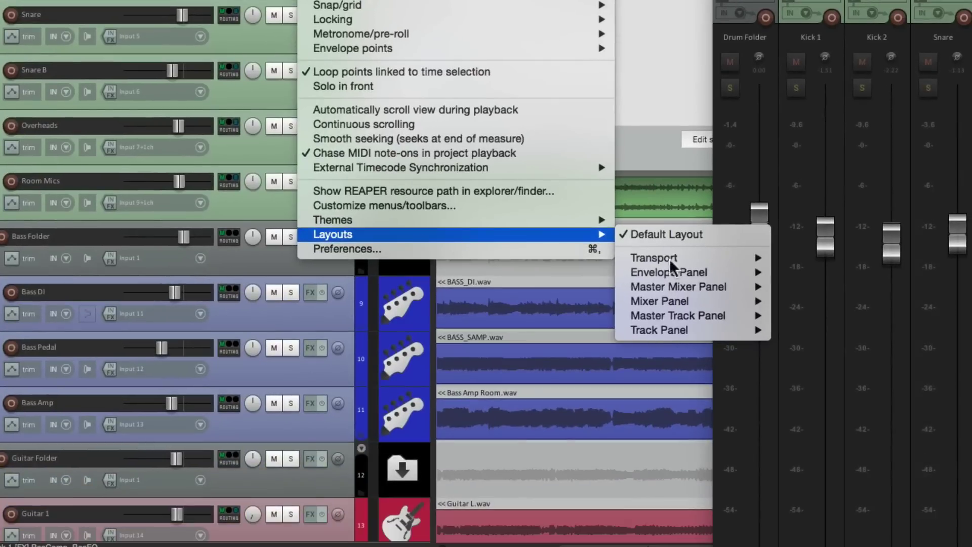
mouse_move(695, 527)
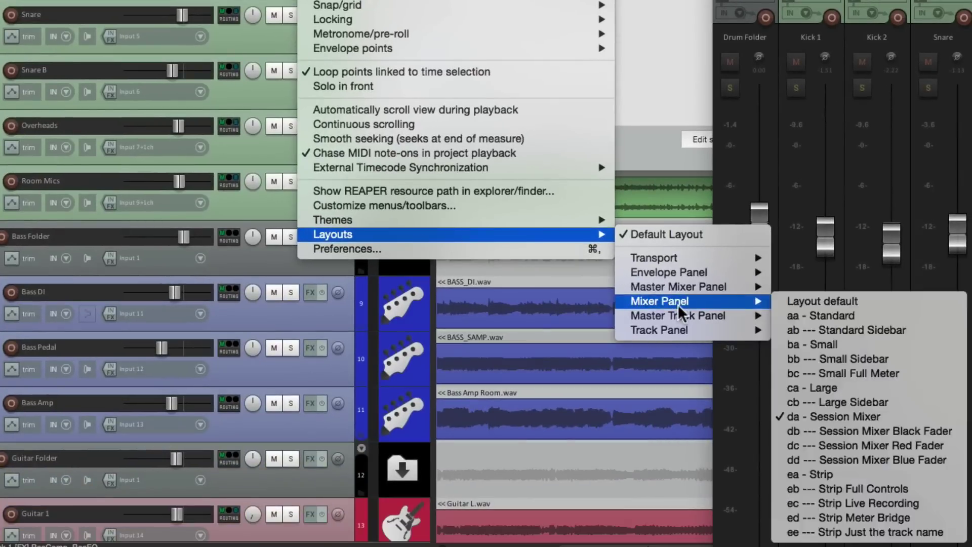
left_click(955, 448)
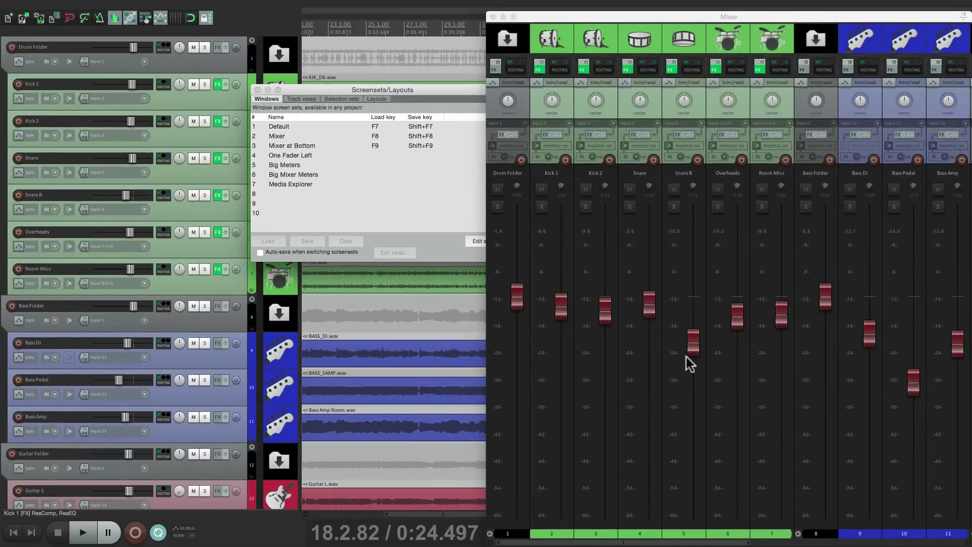
Prepare to save slot 8 as 'Red Faders', storing only Layouts.
left_click(333, 194)
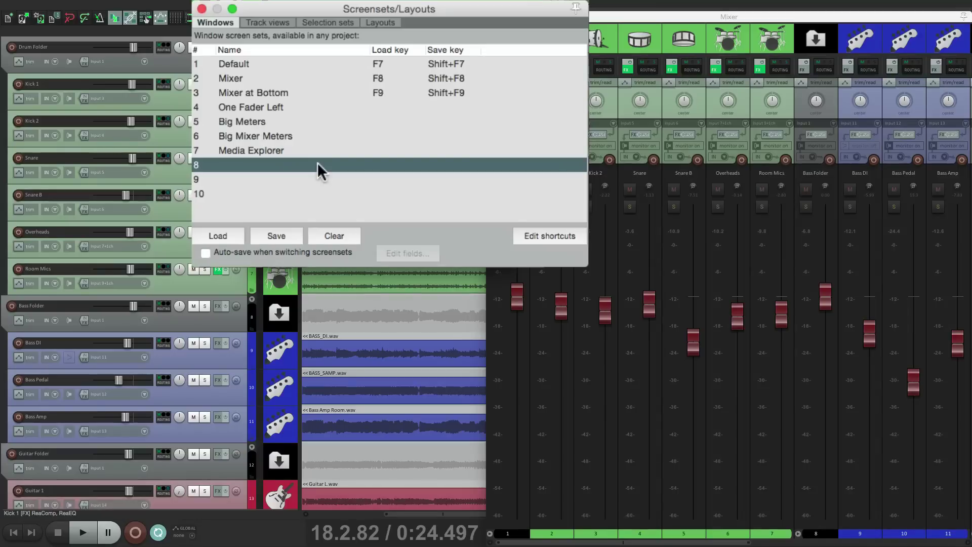
left_click(281, 235)
left_click(430, 100)
left_click(431, 116)
left_click(428, 131)
left_click(431, 147)
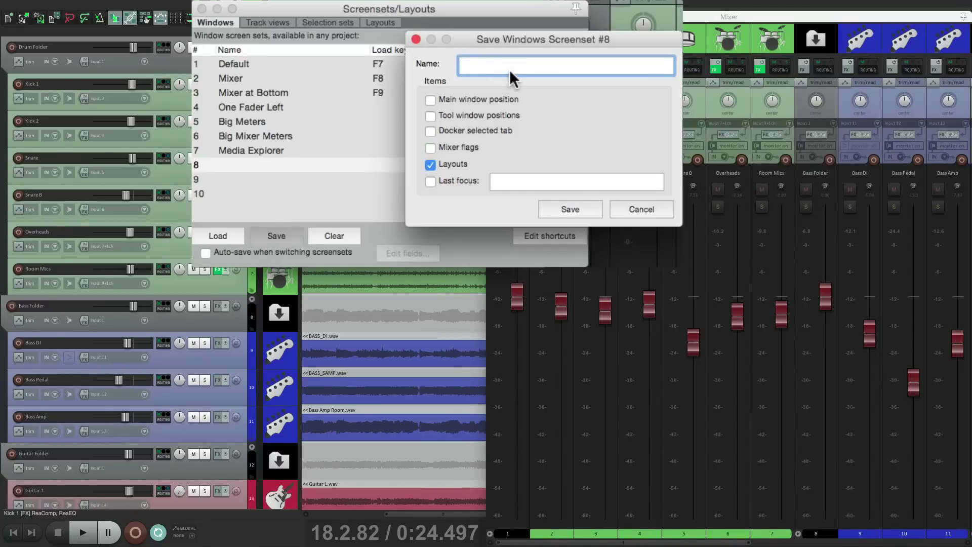
type("Red Faders")
Save Red Faders, then try it with the Default, Mixer and One Fader Left screensets.
left_click(571, 208)
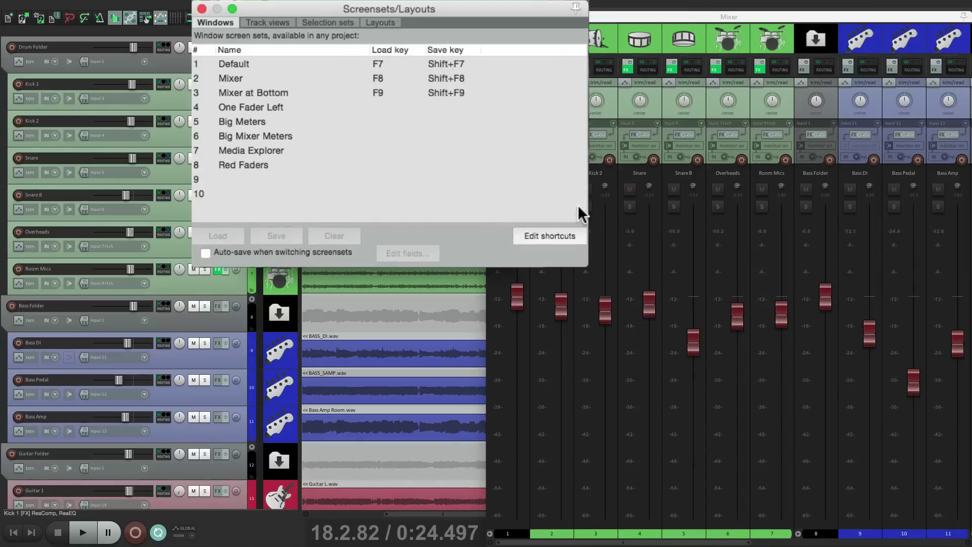
double_click(330, 63)
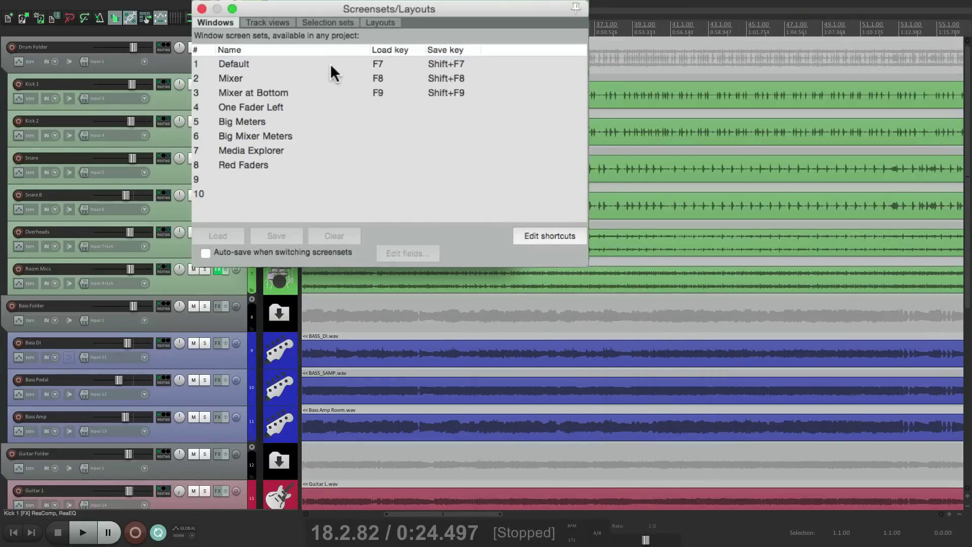
double_click(334, 72)
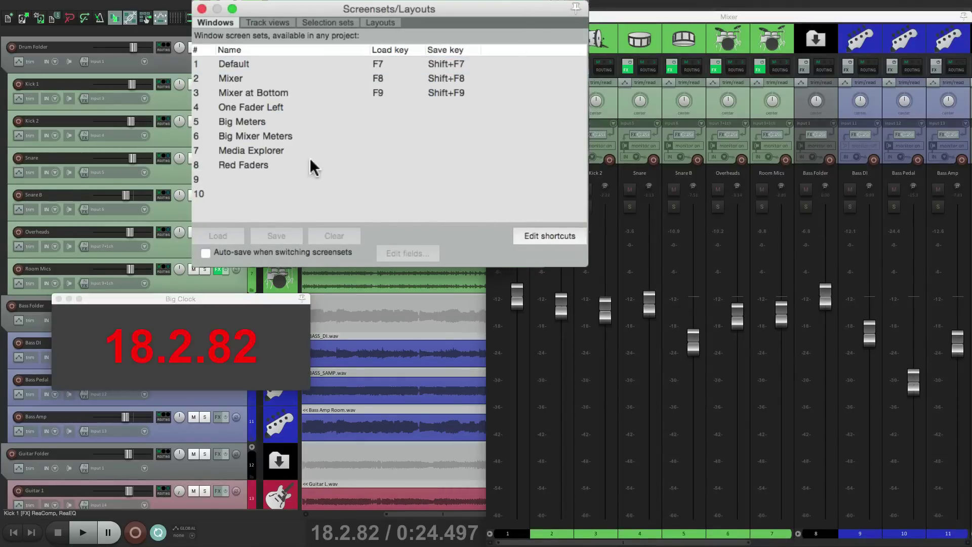
double_click(310, 161)
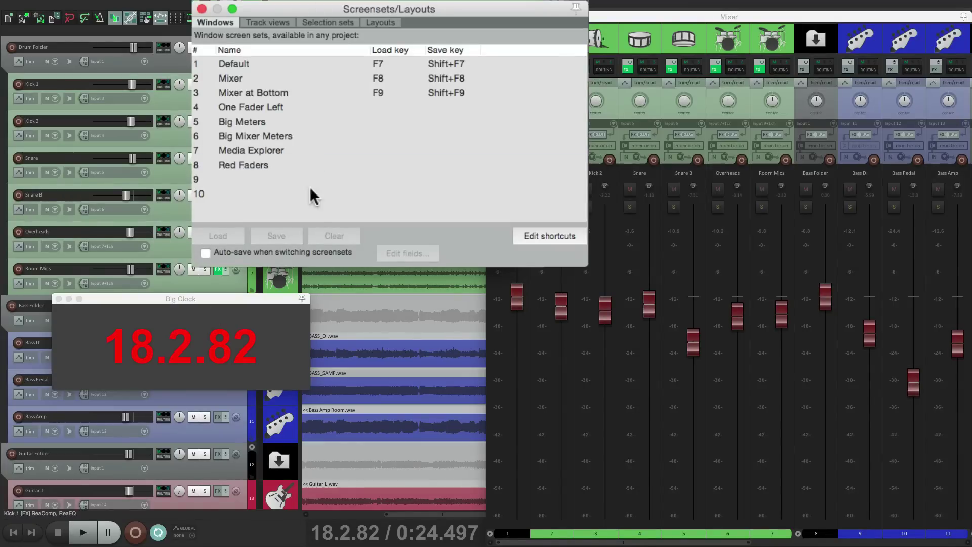
double_click(306, 108)
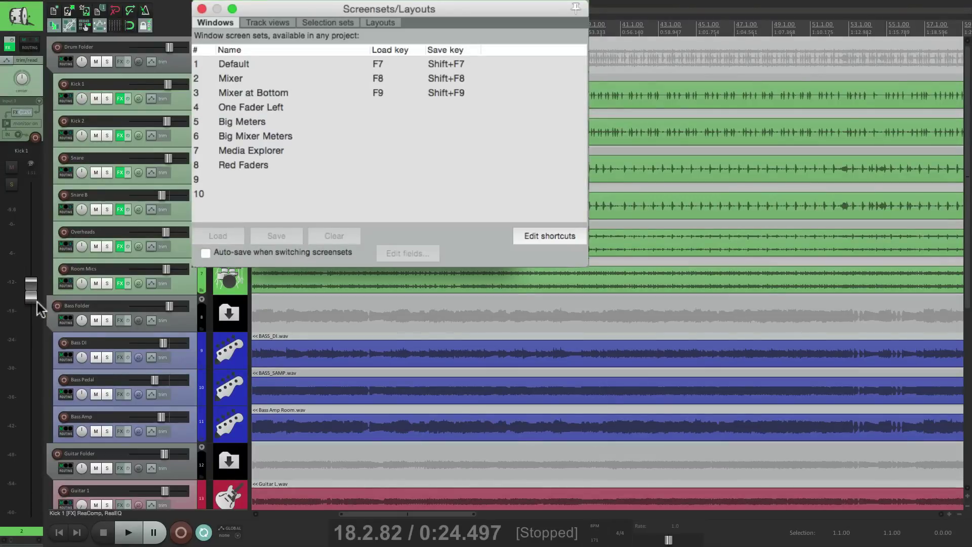
Re-save slot 8's Red Faders screenset with only Layouts stored.
left_click(273, 165)
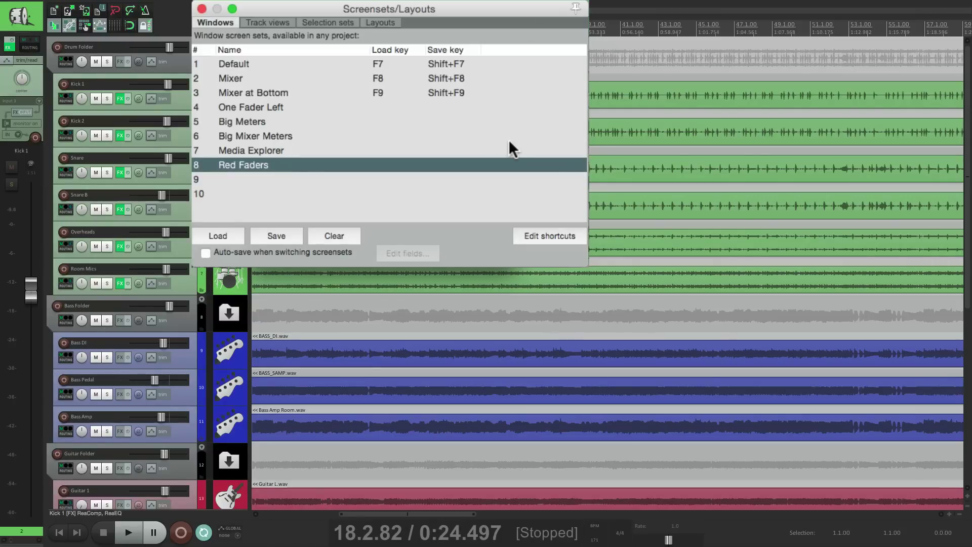
left_click(296, 238)
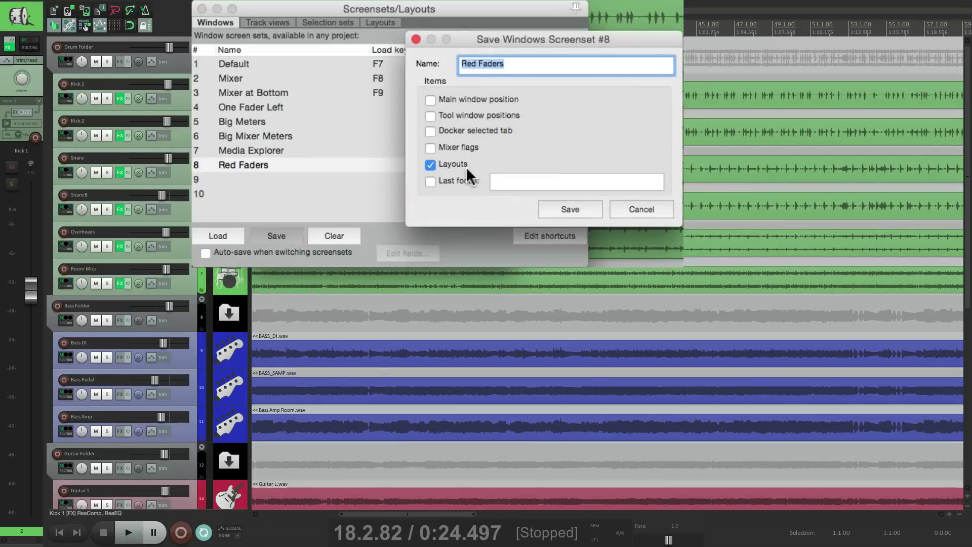
left_click(555, 205)
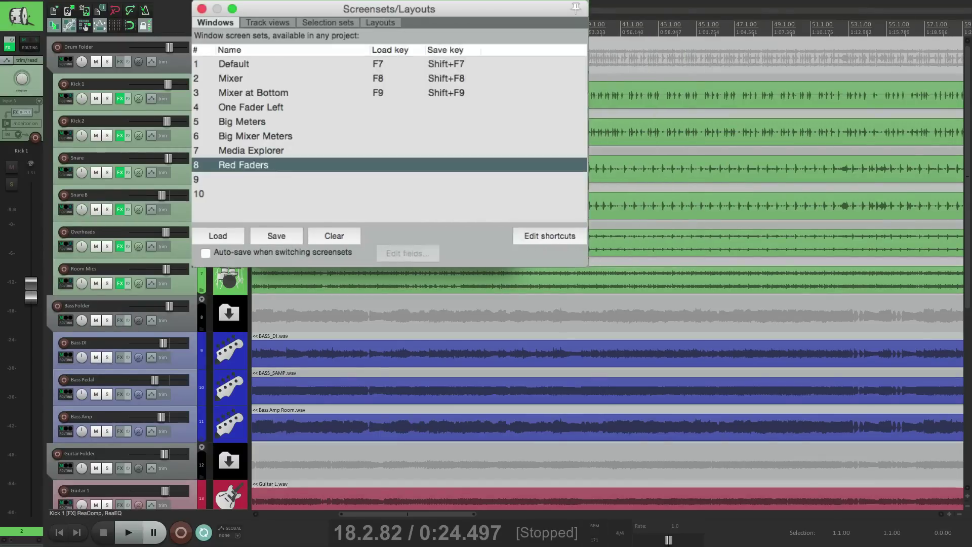
left_click(269, 165, "super")
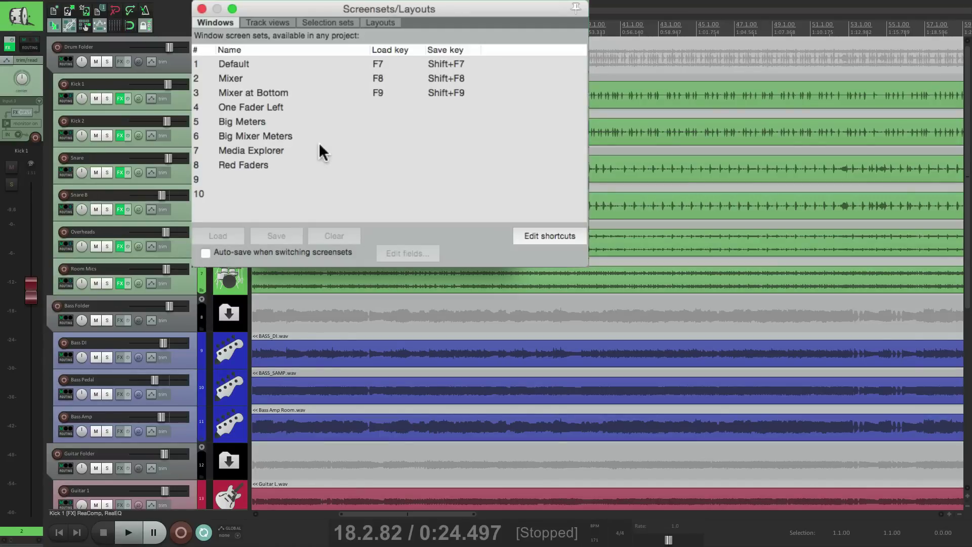
Load Mixer at Bottom, then apply Red Faders so its faders turn red.
left_click(290, 91)
double_click(291, 92)
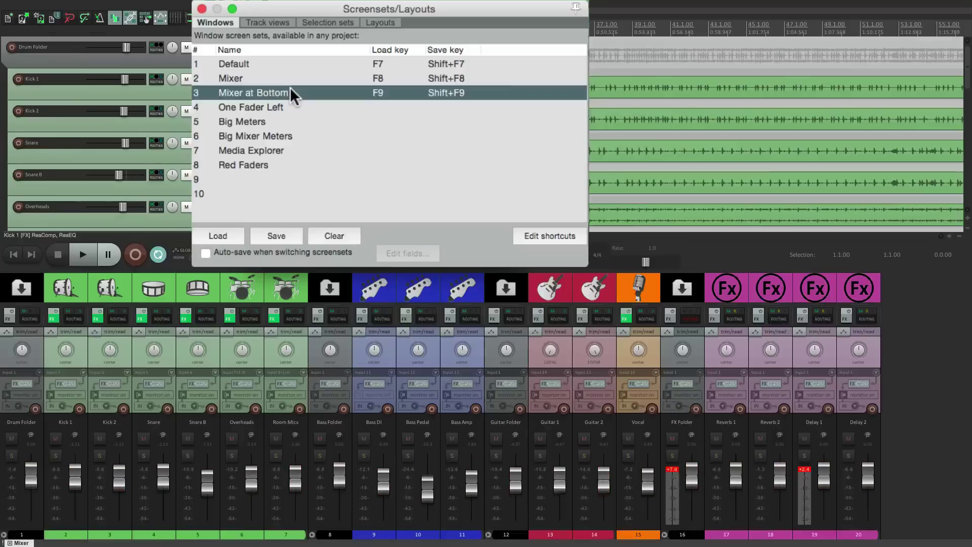
double_click(300, 165)
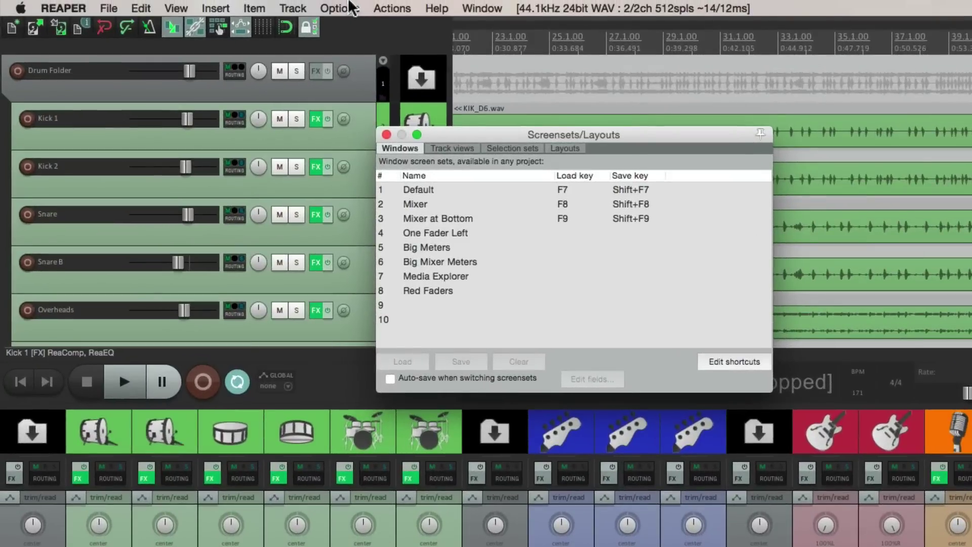
Switch the mixer panel layout to 'dd --- Session Mixer Blue Fader'.
left_click(264, 6)
mouse_move(379, 461)
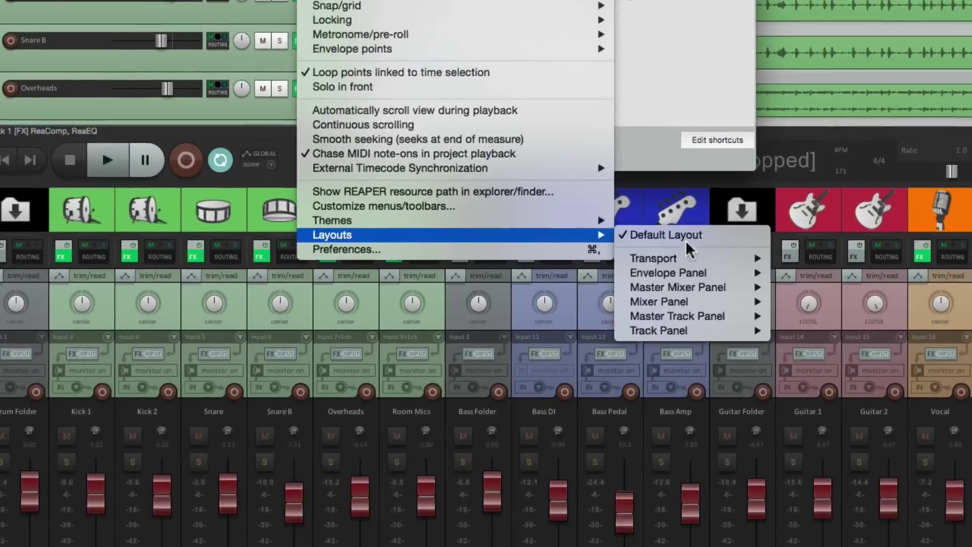
mouse_move(676, 522)
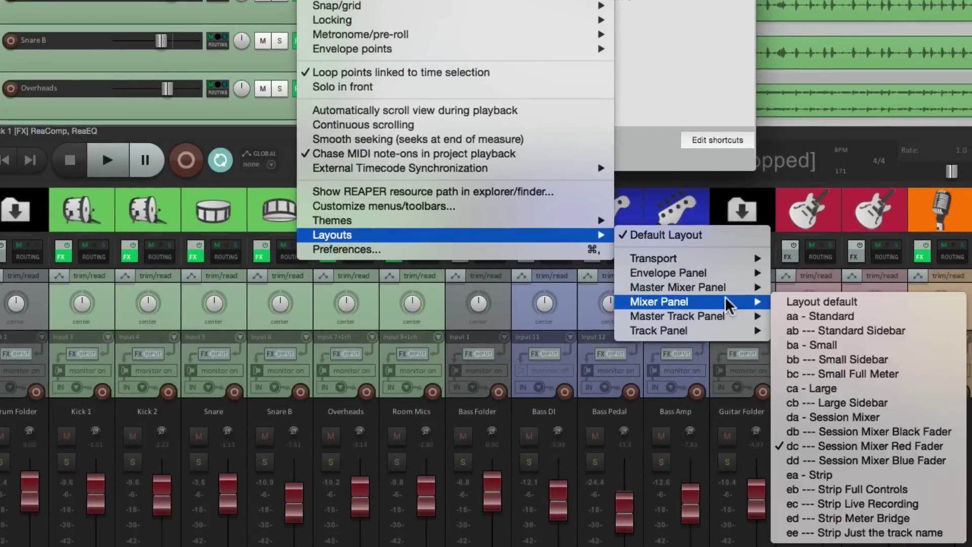
left_click(924, 460)
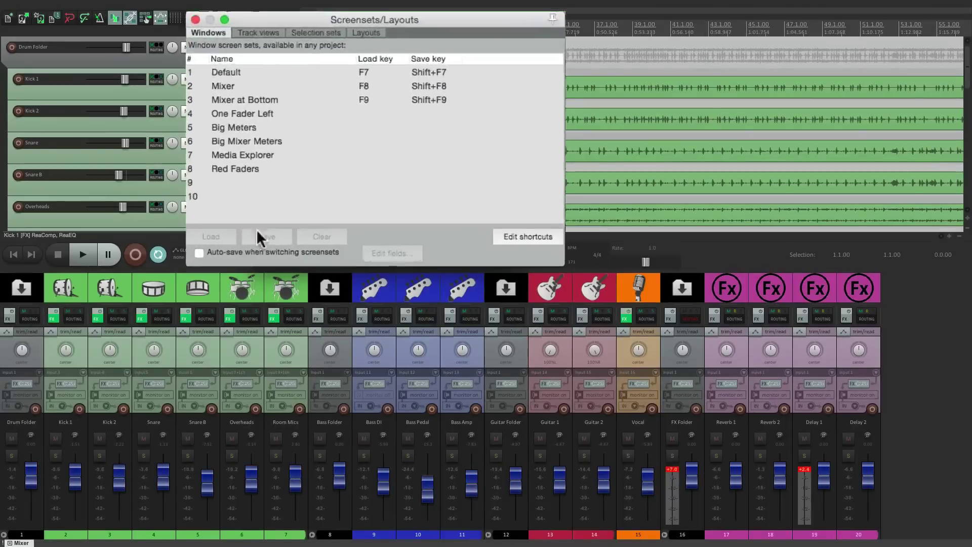
Prepare to save empty slot 9 as 'Blue Faders' with Layouts only.
left_click(244, 181)
left_click(261, 233)
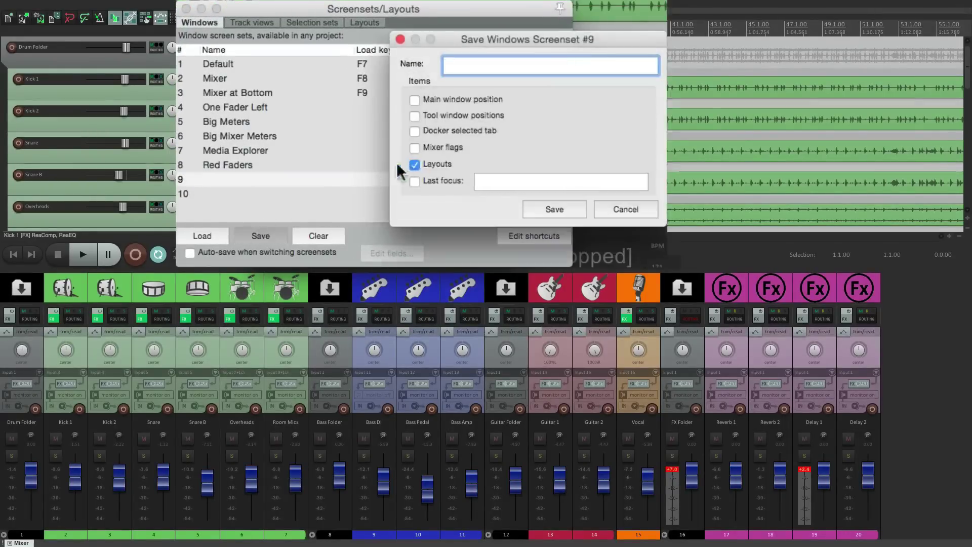
type("Blue Faders")
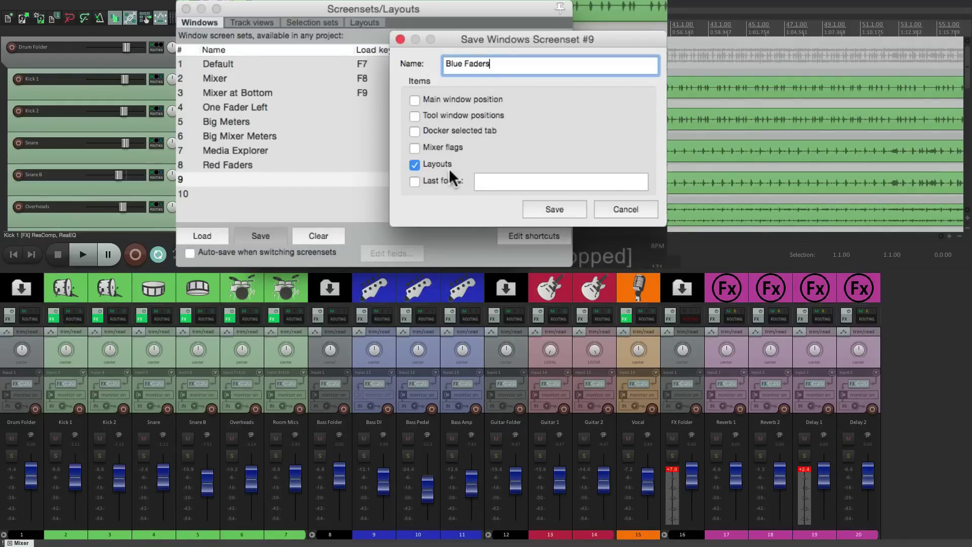
Save the Blue Faders screenset, then toggle the faders red and blue.
left_click(553, 209)
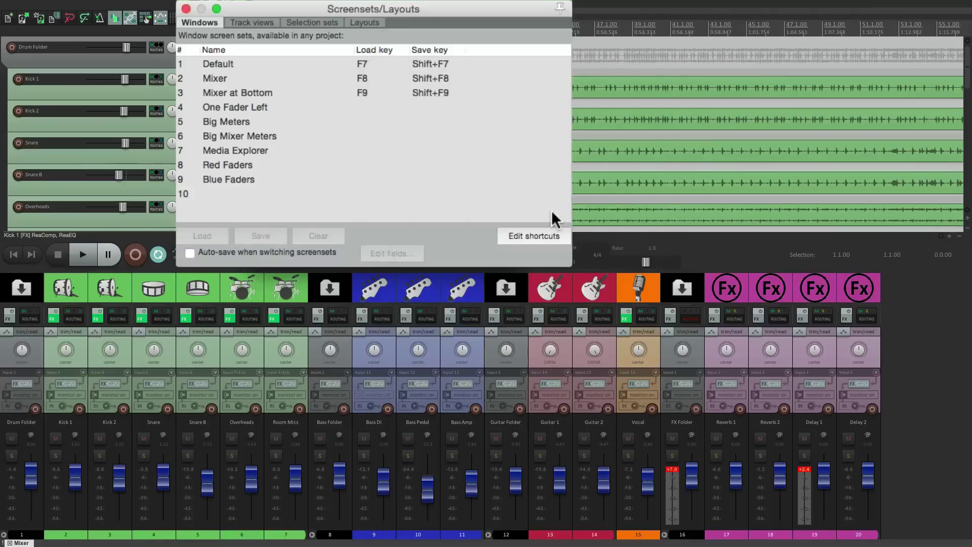
double_click(293, 165)
left_click(293, 177)
double_click(293, 177)
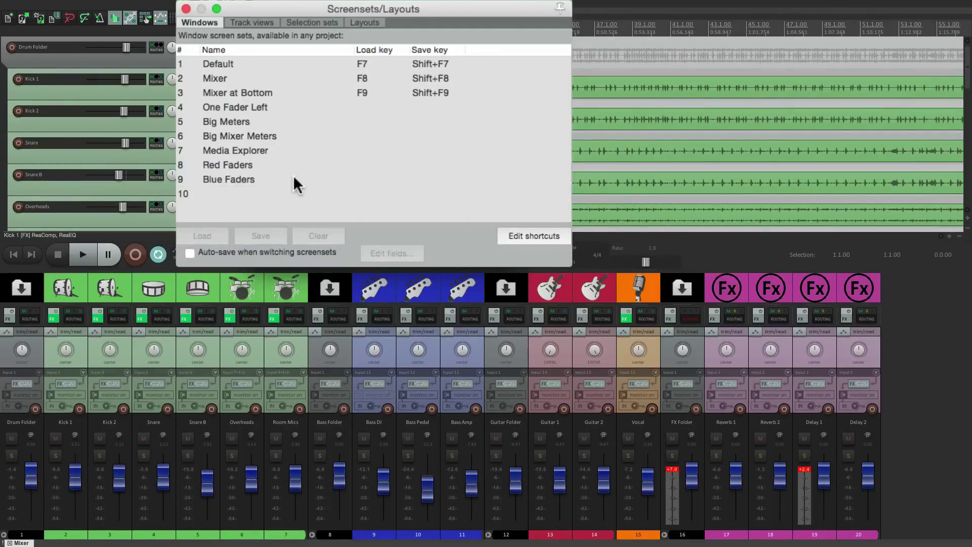
Load the Mixer screenset and alternate Red Faders and Blue Faders on it.
double_click(290, 75)
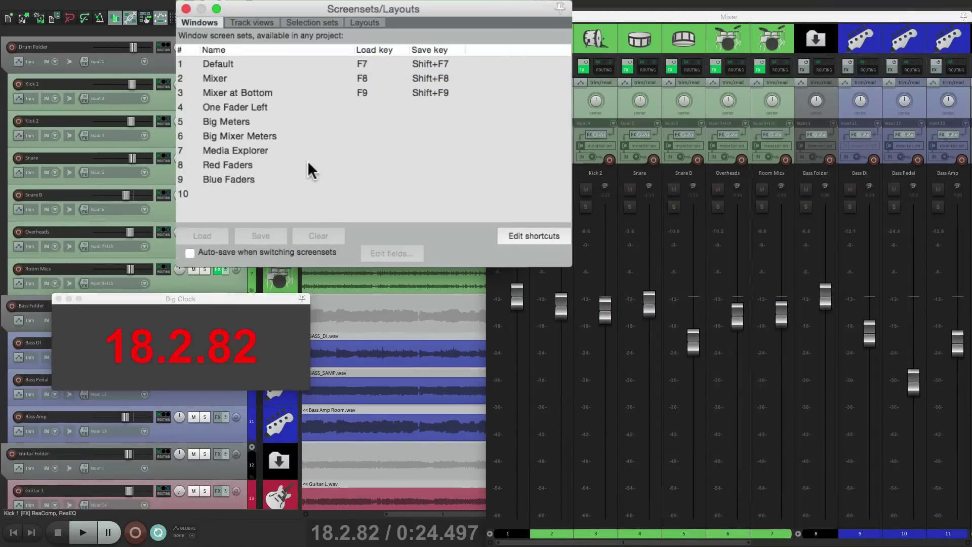
double_click(308, 163)
left_click(302, 176)
double_click(302, 176)
double_click(299, 162)
left_click(294, 172)
double_click(294, 172)
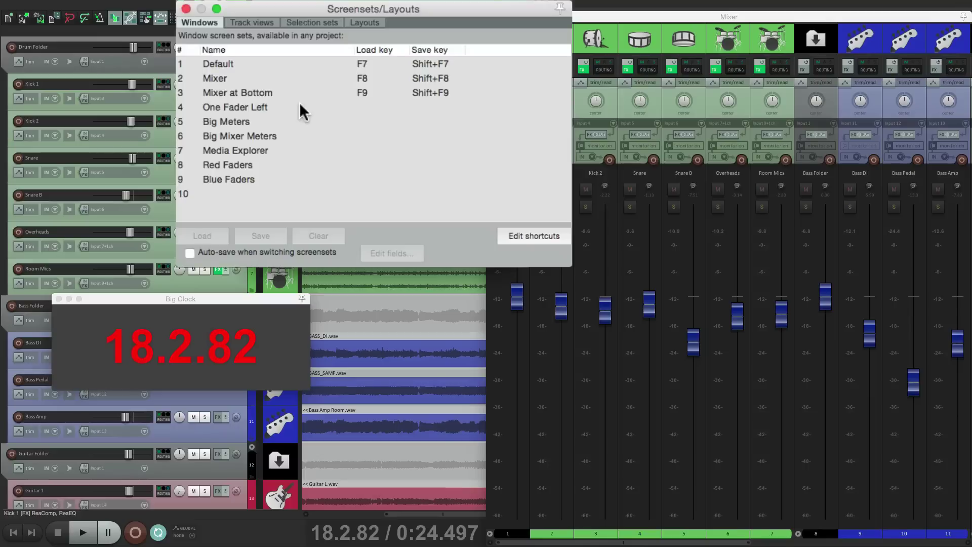
Load One Fader Left, turn its fader red then blue, and reopen Blue Faders' save settings.
double_click(299, 104)
left_click(292, 159)
double_click(292, 161)
left_click(284, 177)
double_click(284, 177)
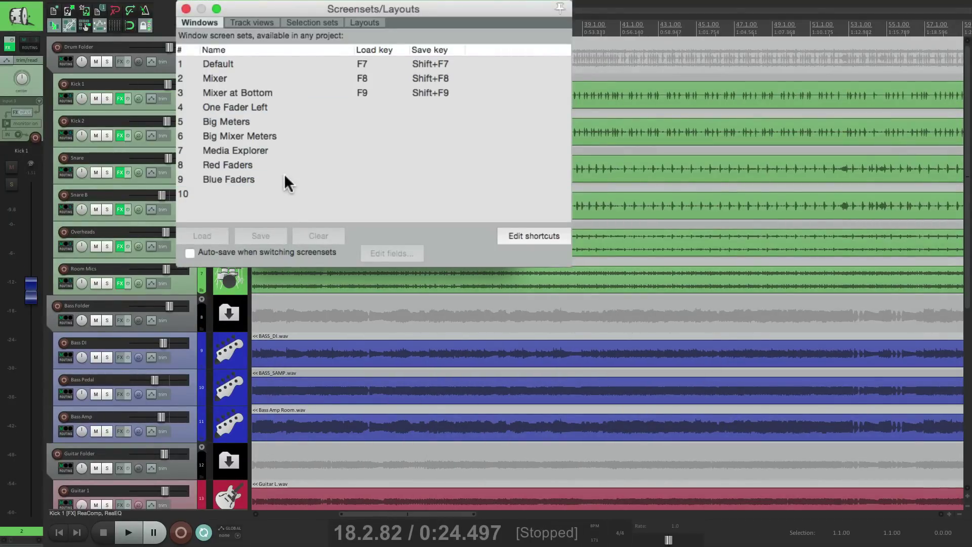
left_click(284, 175)
left_click(269, 236)
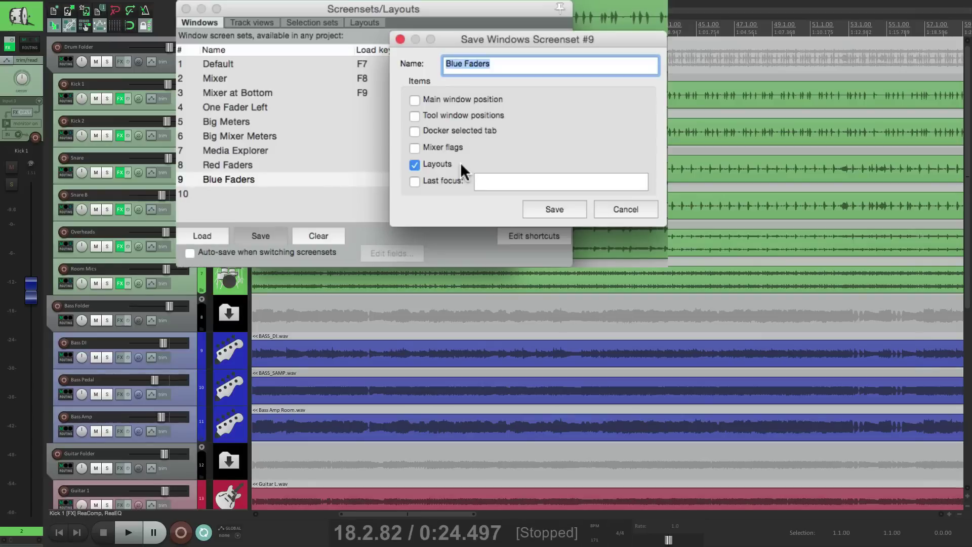
Cancel the save dialog, then reload Default and Mixer, closing the Big Clock in between.
left_click(620, 205)
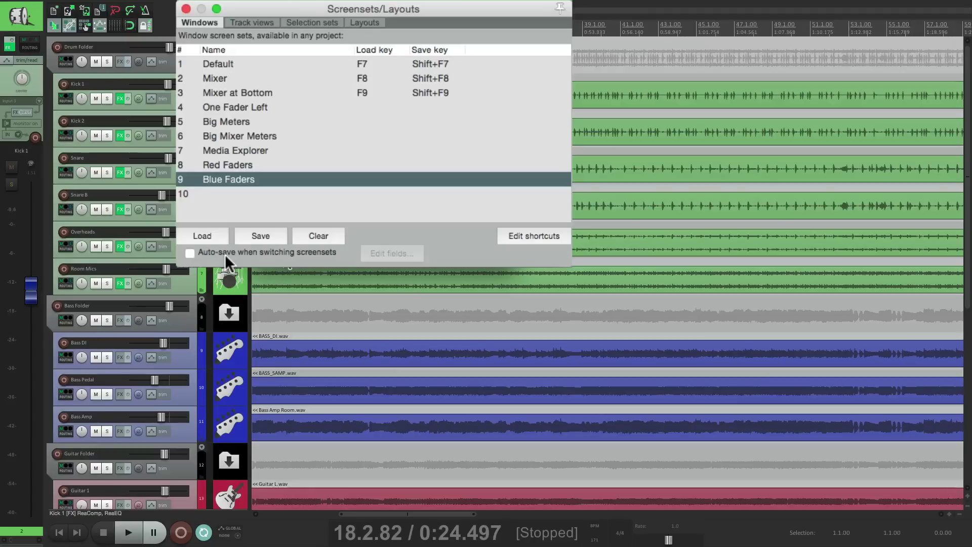
double_click(294, 63)
double_click(288, 77)
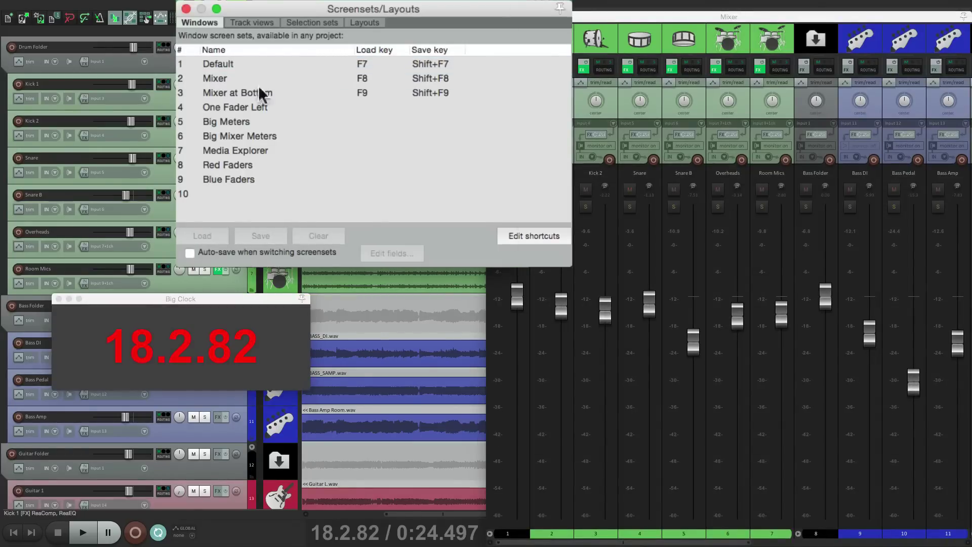
left_click(59, 298)
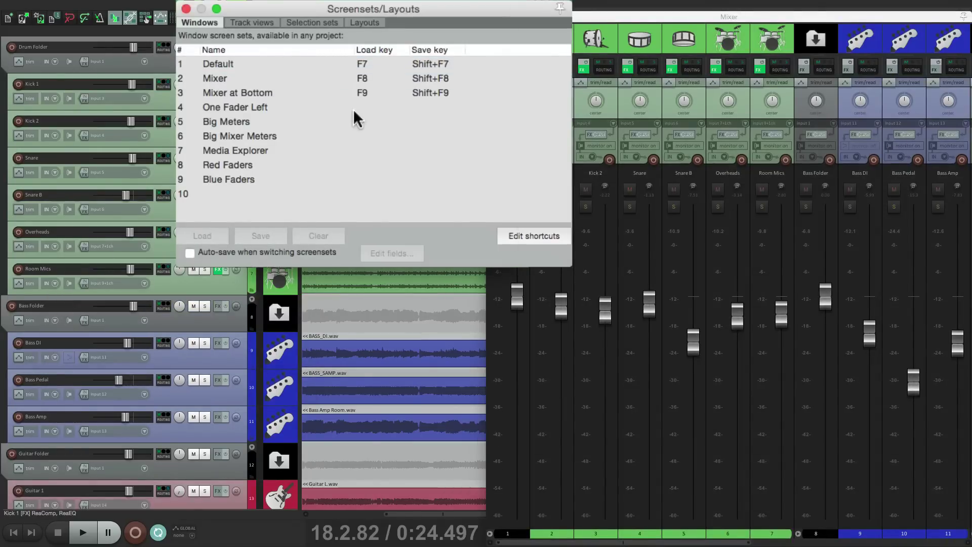
double_click(313, 62)
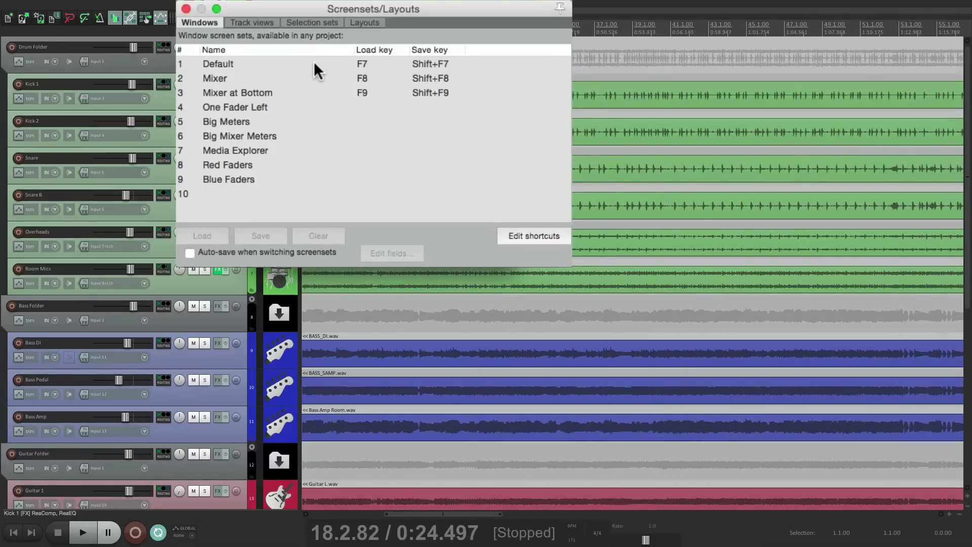
double_click(308, 73)
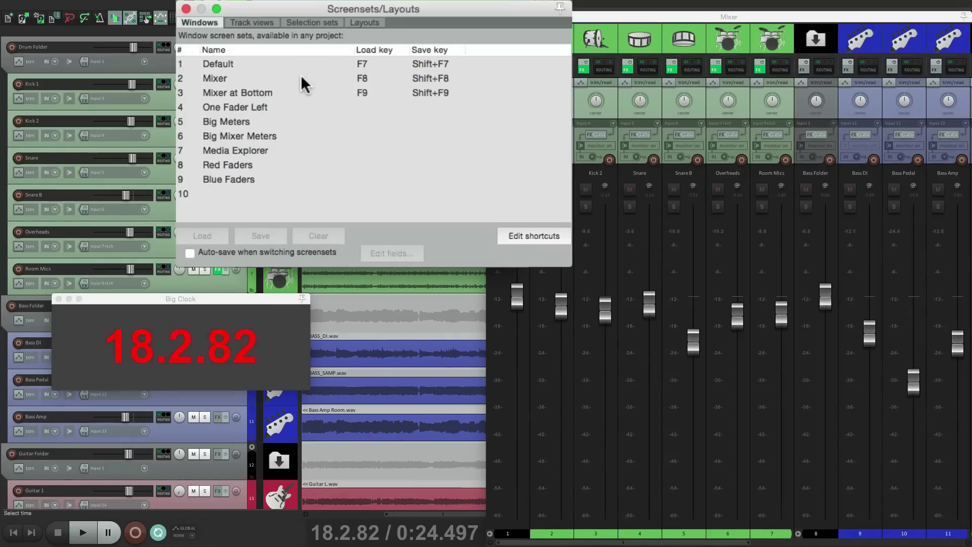
Enable auto-save when switching screensets, then close the Big Clock and toolbar docker.
left_click(190, 253)
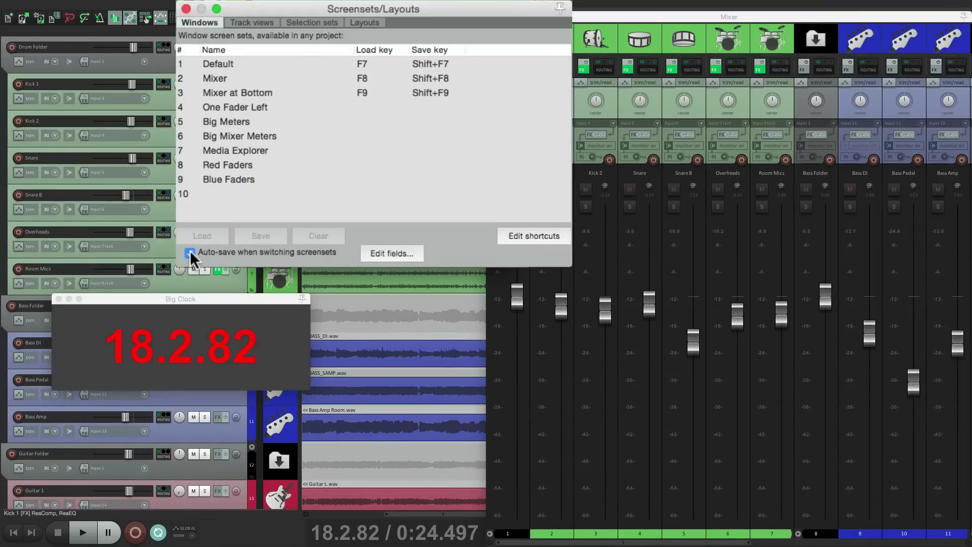
key("F7")
left_click(57, 300)
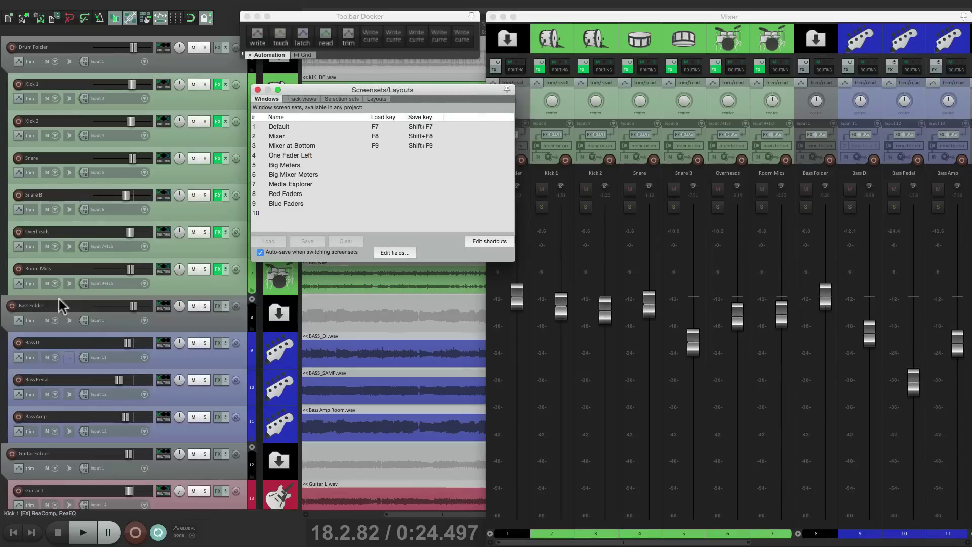
left_click(247, 17)
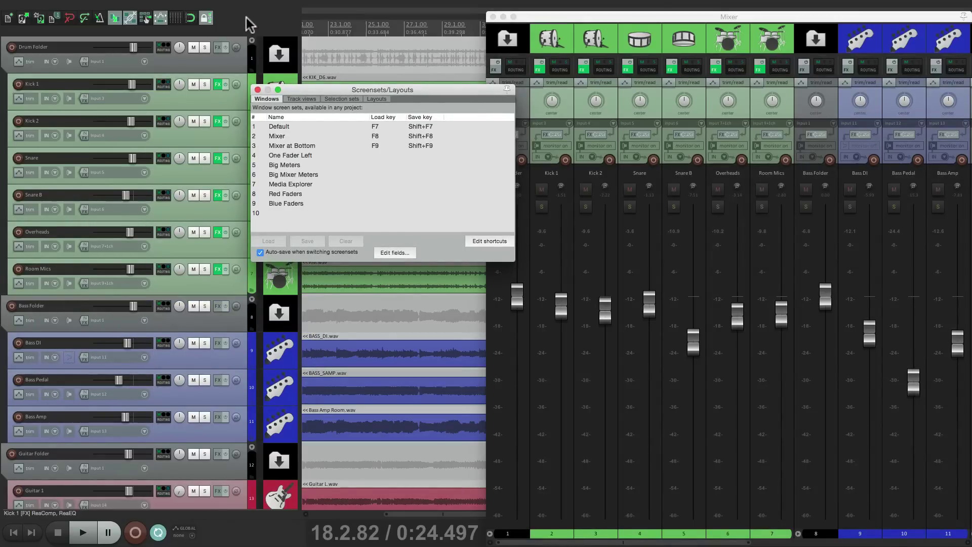
Switch from Default to Mixer and back to Default.
double_click(330, 126)
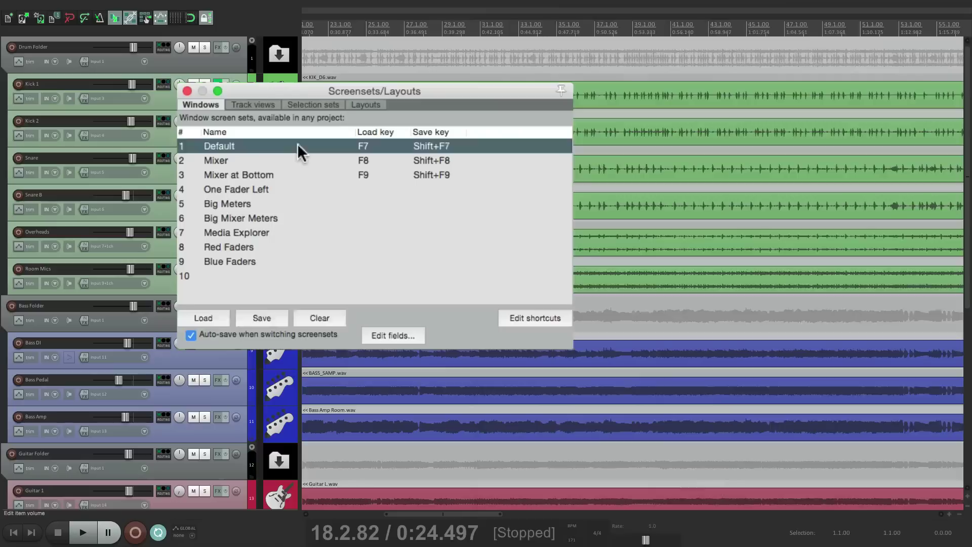
double_click(291, 156)
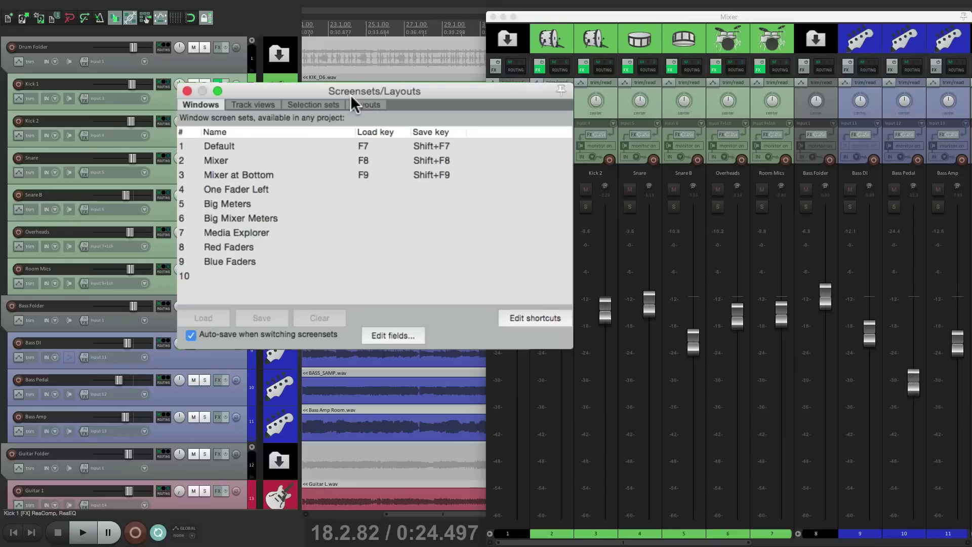
left_click(314, 159)
left_click(314, 159, "super")
double_click(314, 145)
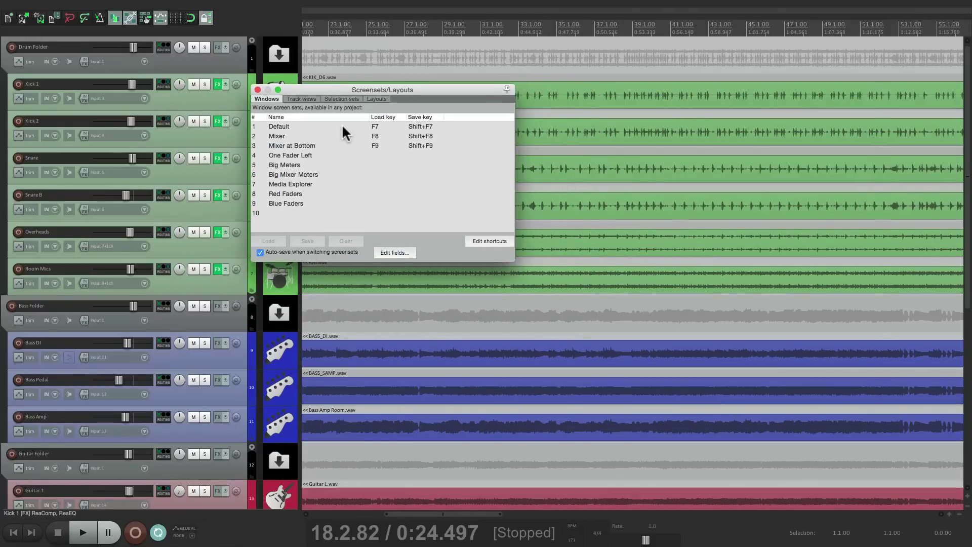
Open the Routing Matrix in Default, then switch to Mixer and back to show it persists.
key("alt+r")
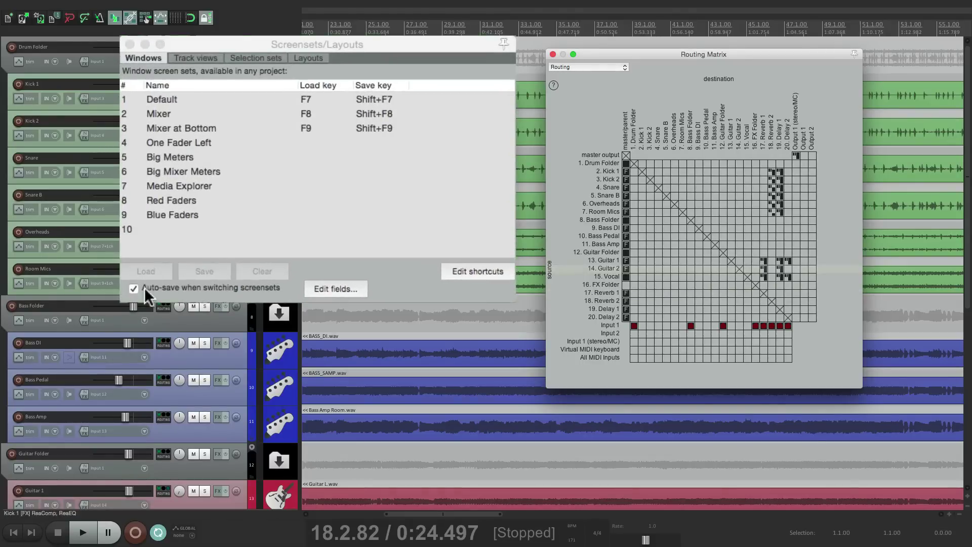
double_click(199, 115)
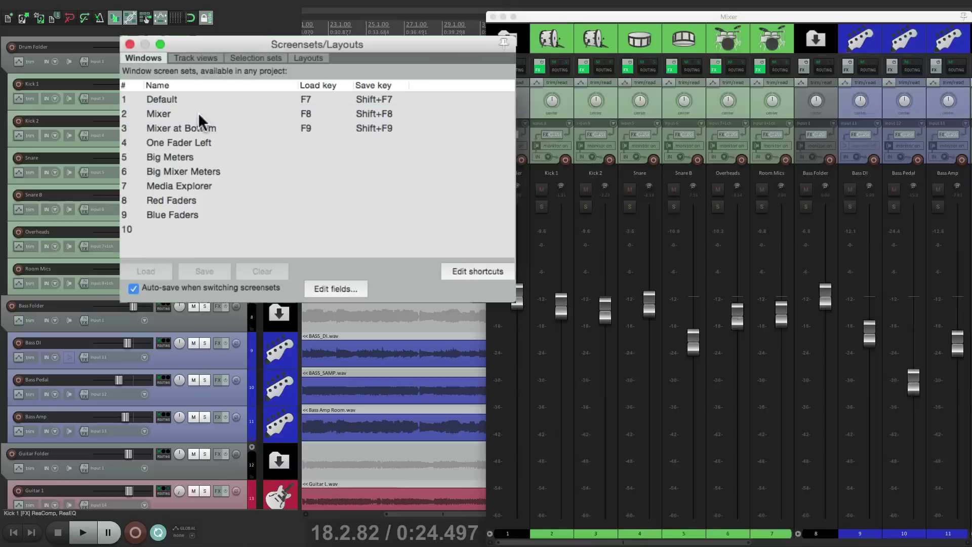
double_click(204, 97)
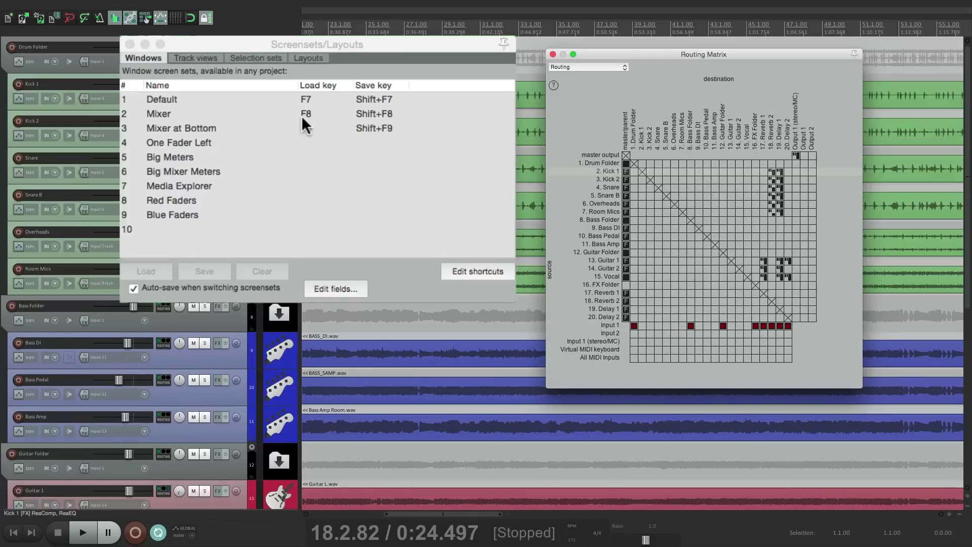
Untick 'Auto-save when switching screensets' in the Screensets/Layouts window.
left_click(133, 288)
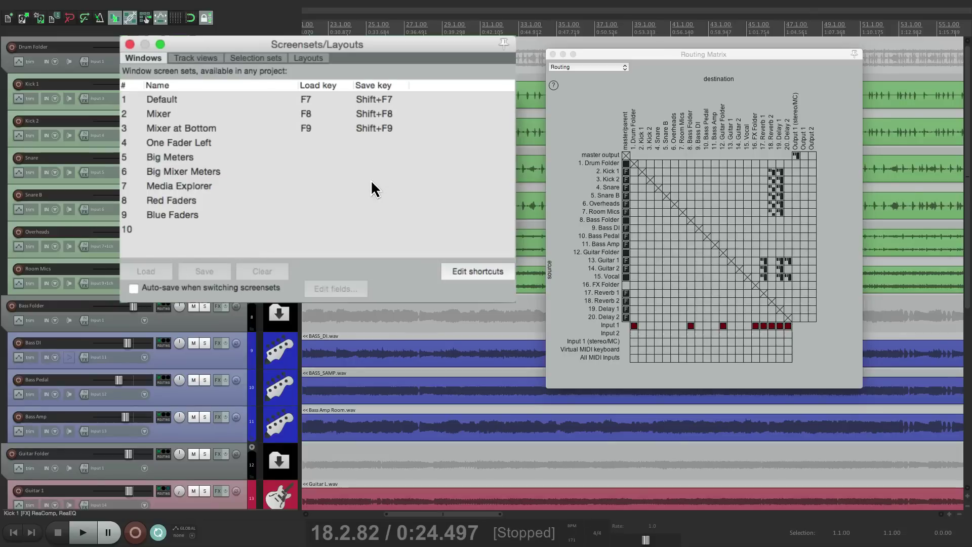